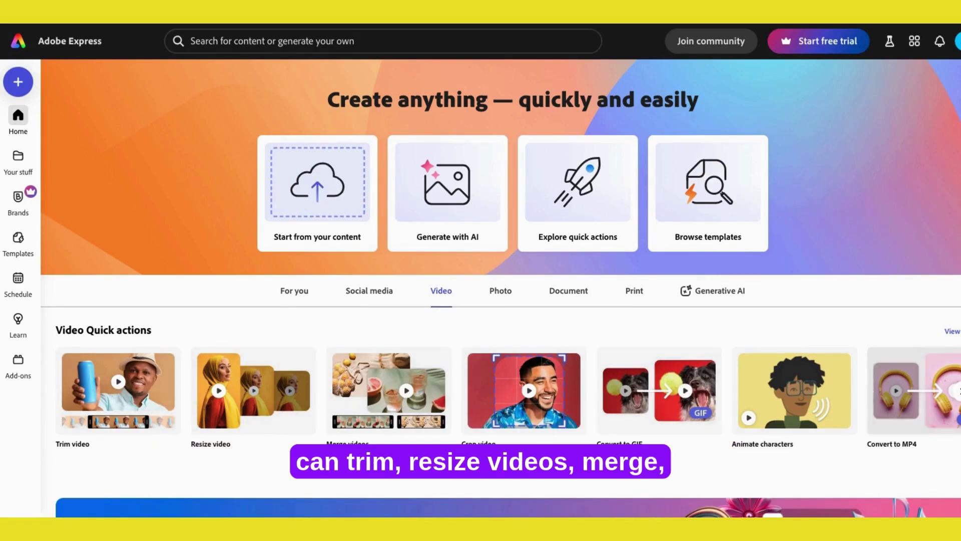
Look through the video quick actions and open Animate characters.
left_click(957, 392)
left_click(917, 391)
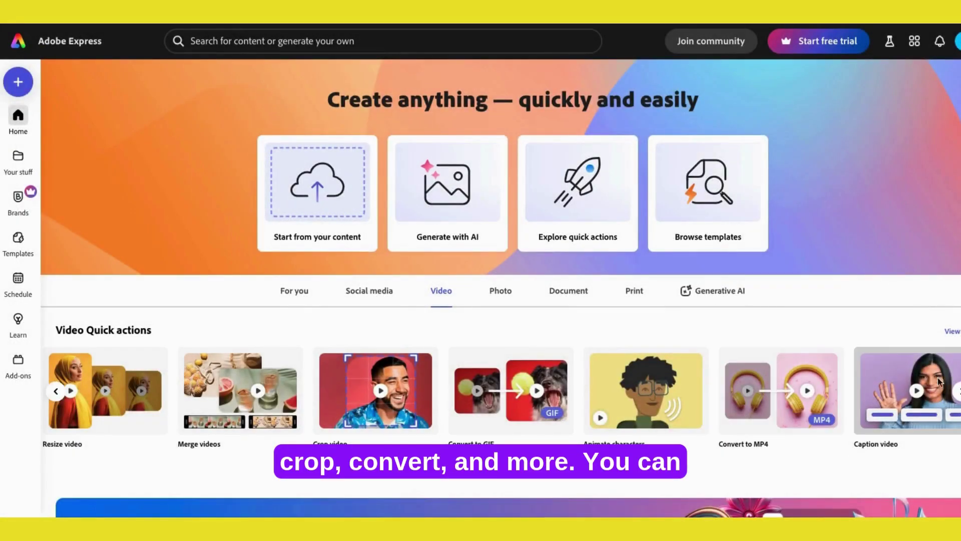
scroll(811, 392, "down", 5)
scroll(245, 290, "down", 2)
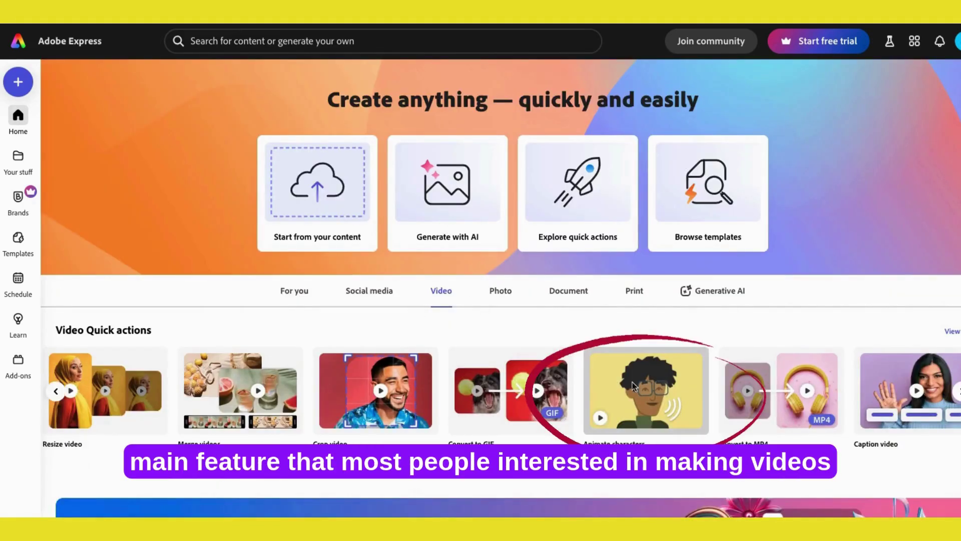
left_click(627, 409)
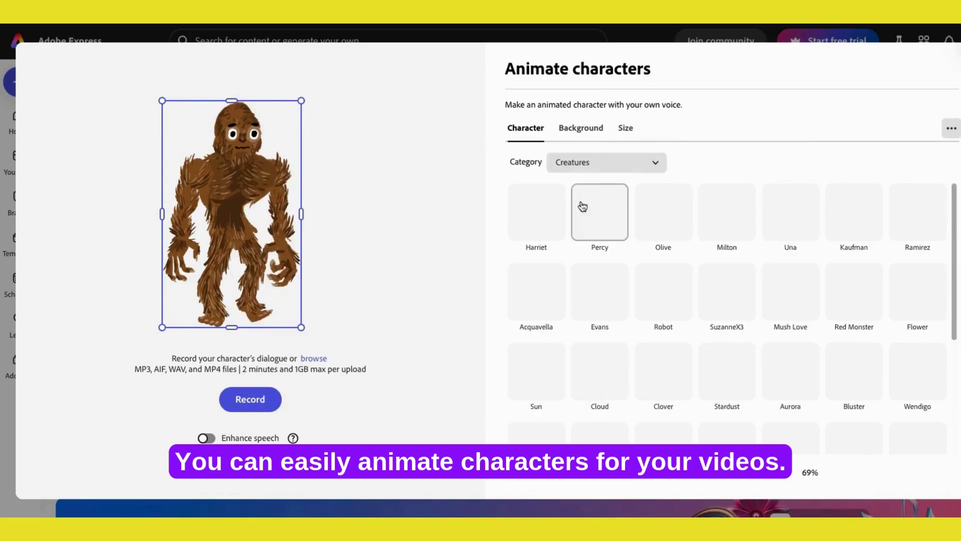
Browse the available characters in the Creatures, Costumed Characters, Animals, Classroom and Mouth Only categories.
scroll(741, 335, "down", 4)
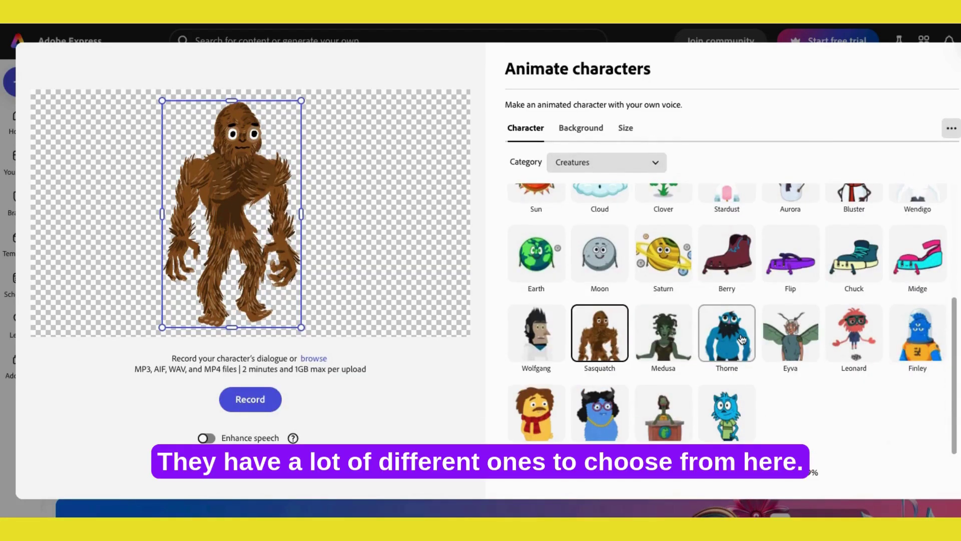
scroll(797, 405, "up", 4)
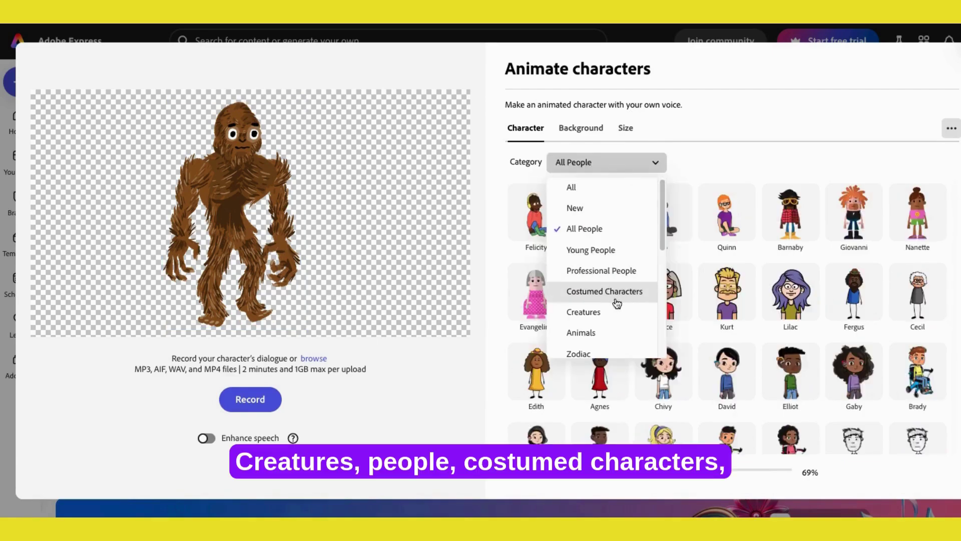
left_click(615, 291)
left_click(610, 166)
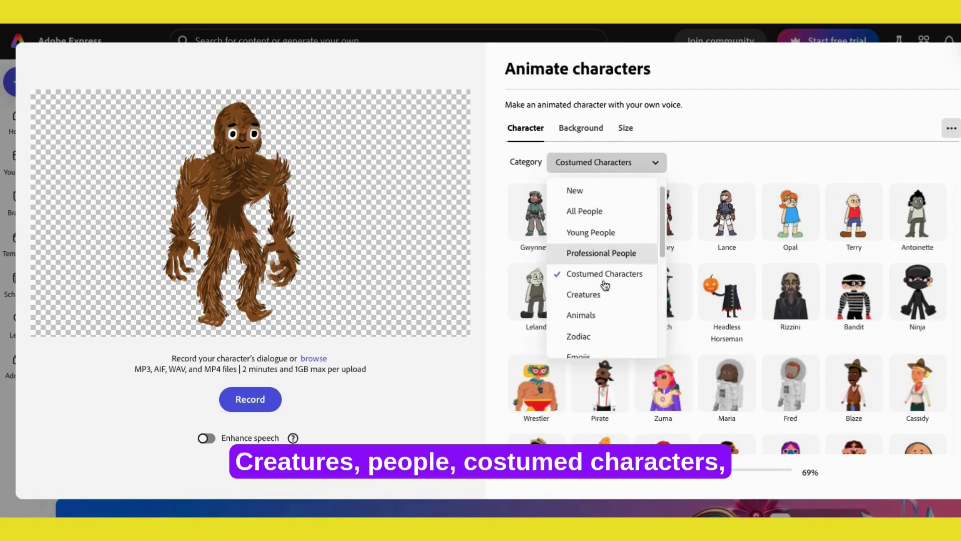
scroll(603, 281, "down", 2)
left_click(594, 224)
left_click(610, 165)
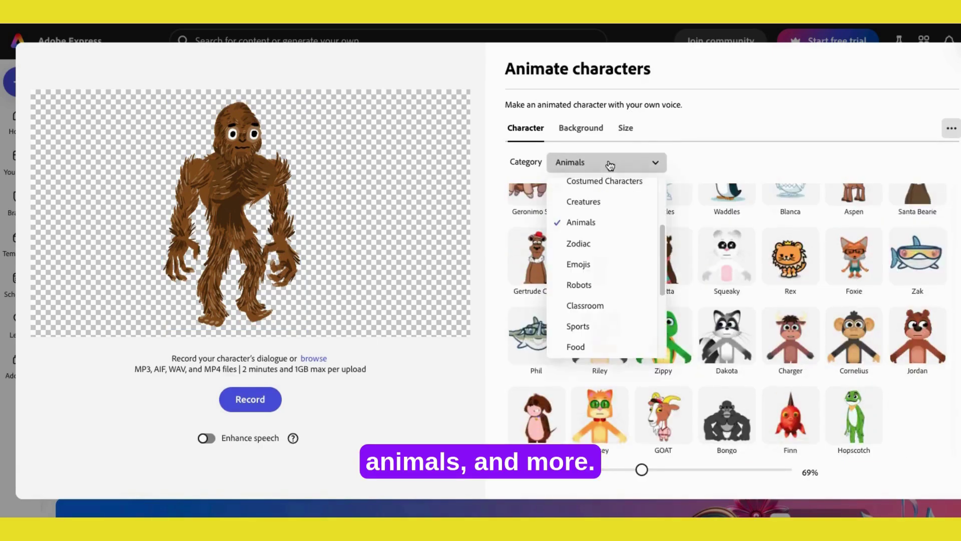
left_click(589, 307)
left_click(616, 169)
scroll(611, 298, "down", 2)
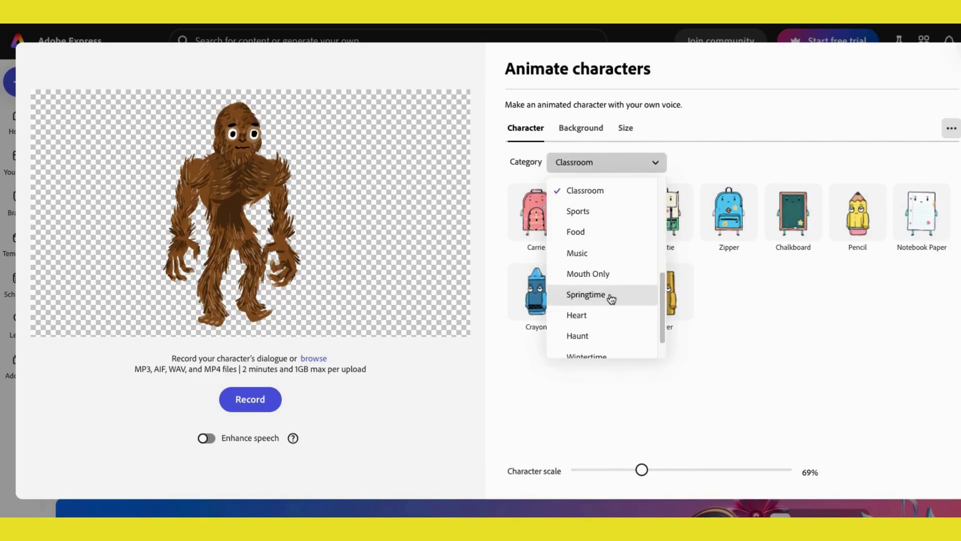
left_click(590, 278)
left_click(613, 163)
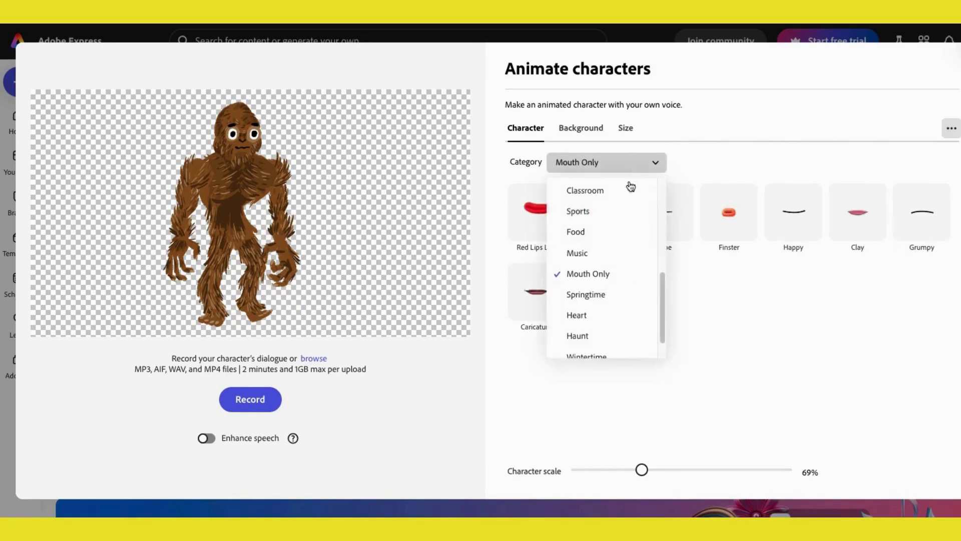
Choose the drummer Sally from the Music category, then enlarge her and centre her on the canvas.
scroll(618, 300, "down", 2)
left_click(616, 325)
scroll(608, 290, "up", 3)
left_click(609, 290)
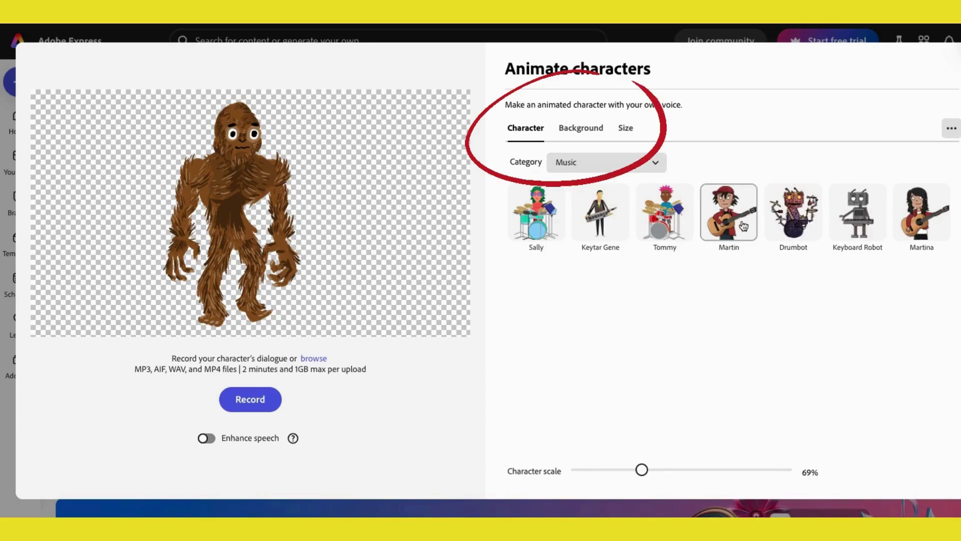
left_click(557, 208)
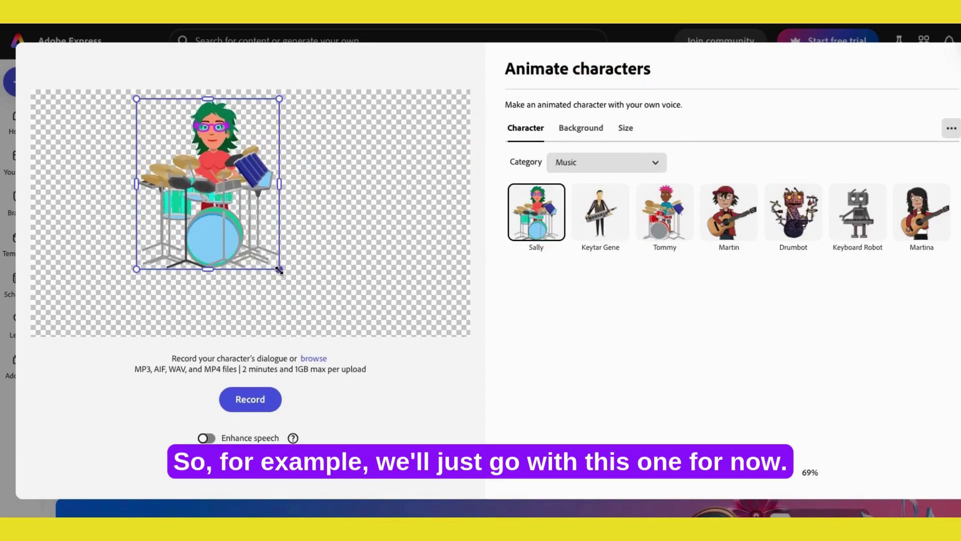
left_click_drag(279, 270, 326, 332)
left_click_drag(255, 244, 283, 242)
Apply the Minimalist Beach background and move the drummer to the right half of the scene.
left_click(581, 128)
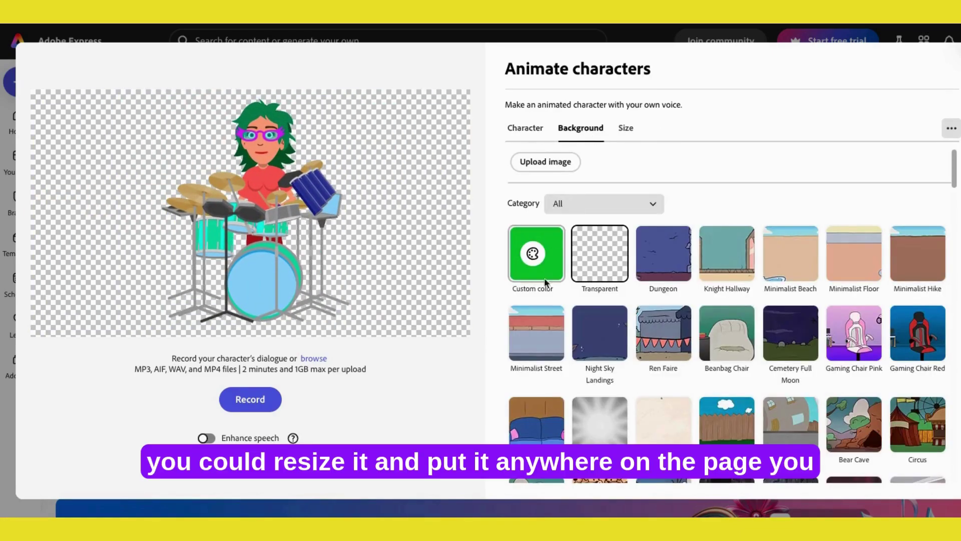
left_click(795, 257)
left_click_drag(275, 228, 365, 229)
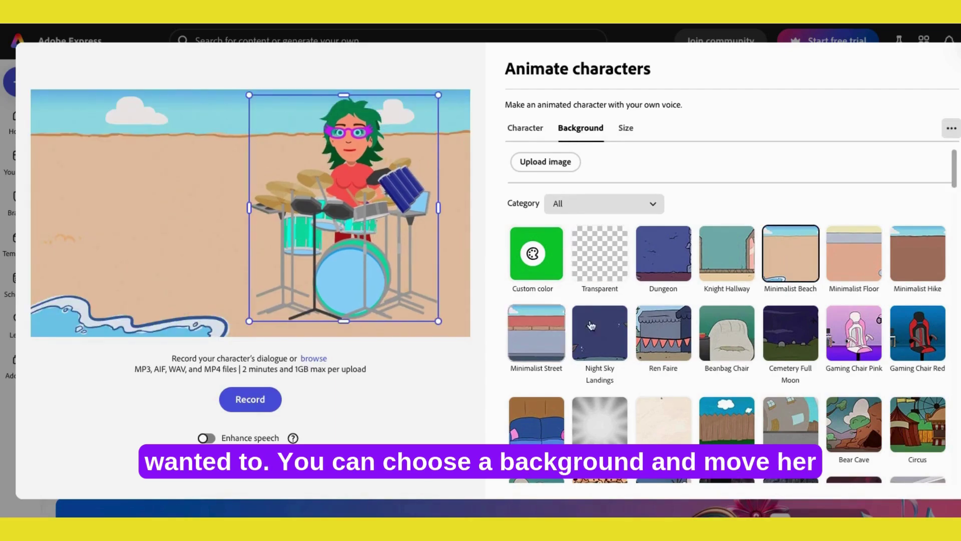
Replace the background with Work from Indoors and shift the drummer slightly down and left, in front of the desk.
scroll(591, 326, "down", 5)
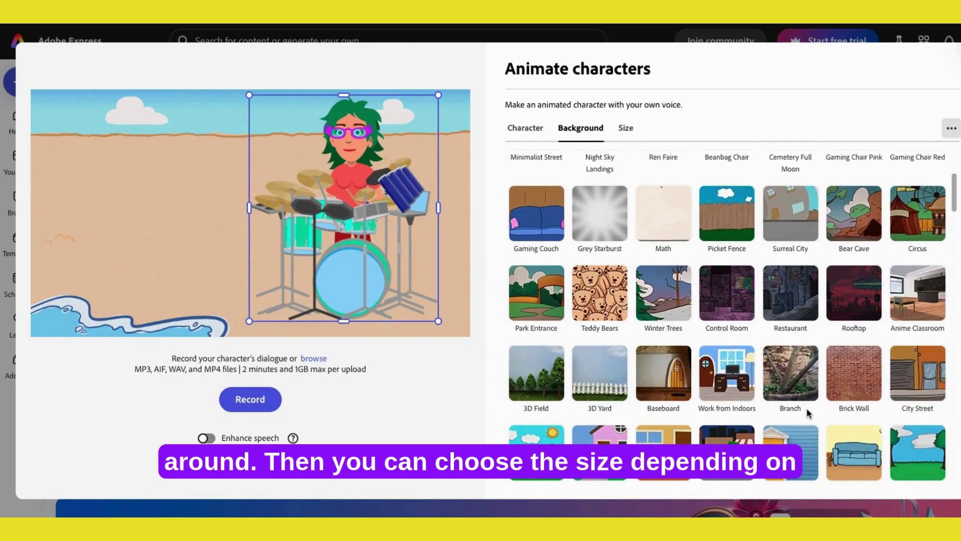
left_click(731, 373)
left_click_drag(356, 286, 342, 296)
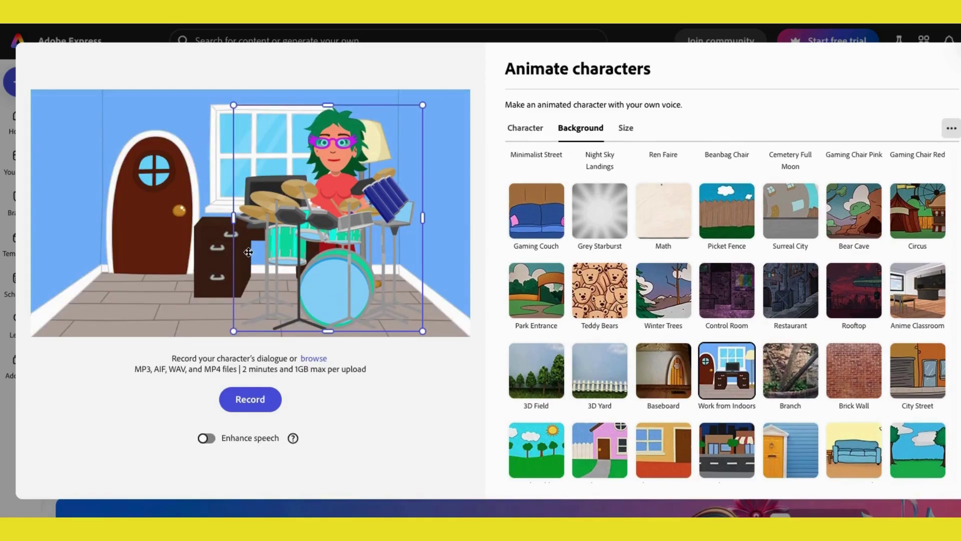
Check the YouTube aspect ratios and the list of other platform presets, keeping YouTube Landscape 16:9.
left_click(625, 129)
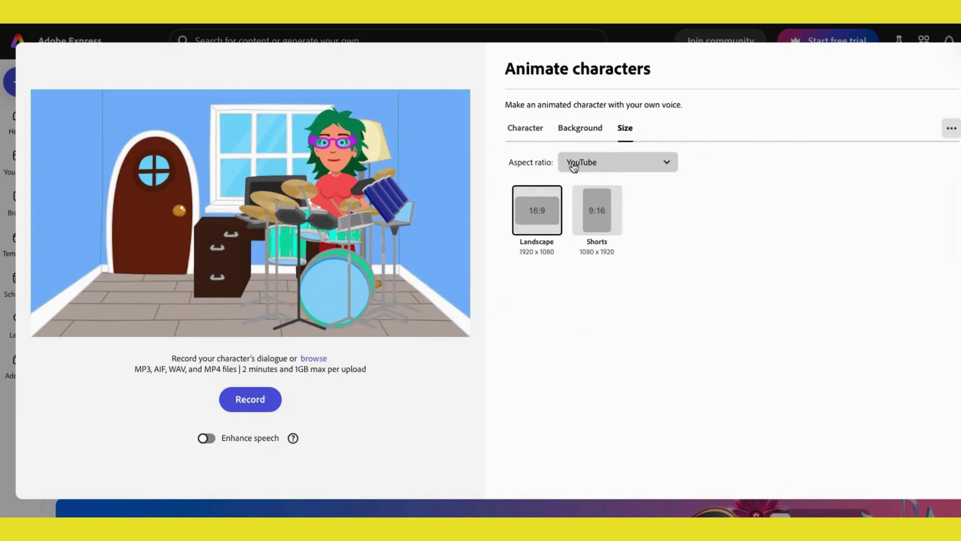
left_click(573, 165)
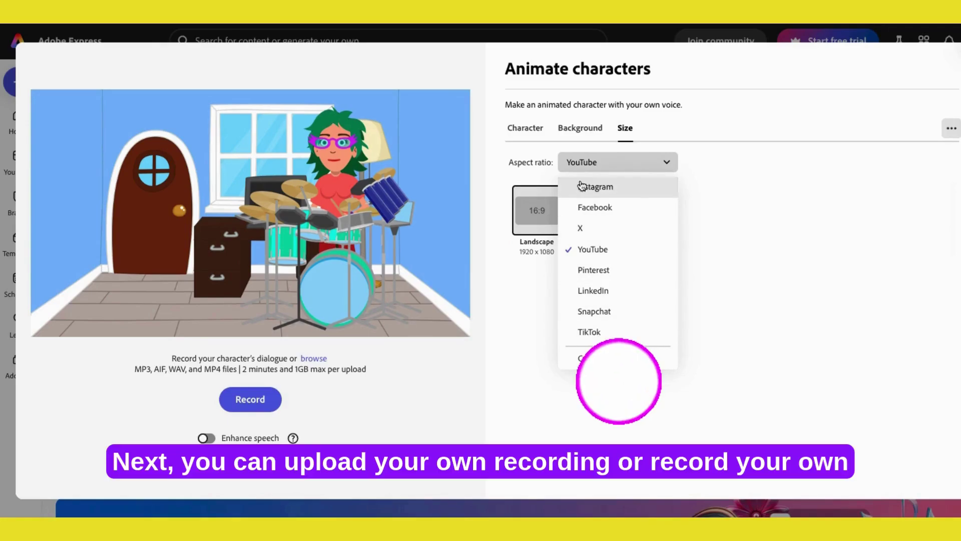
left_click(560, 225)
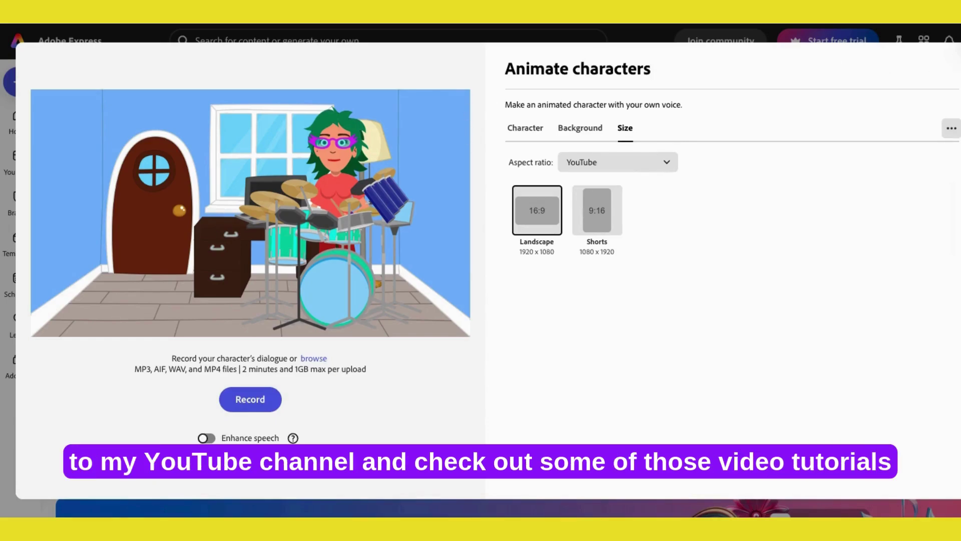
Switch to the Hedra home page, look through its character showcase and play a sample video.
left_click(23, 43)
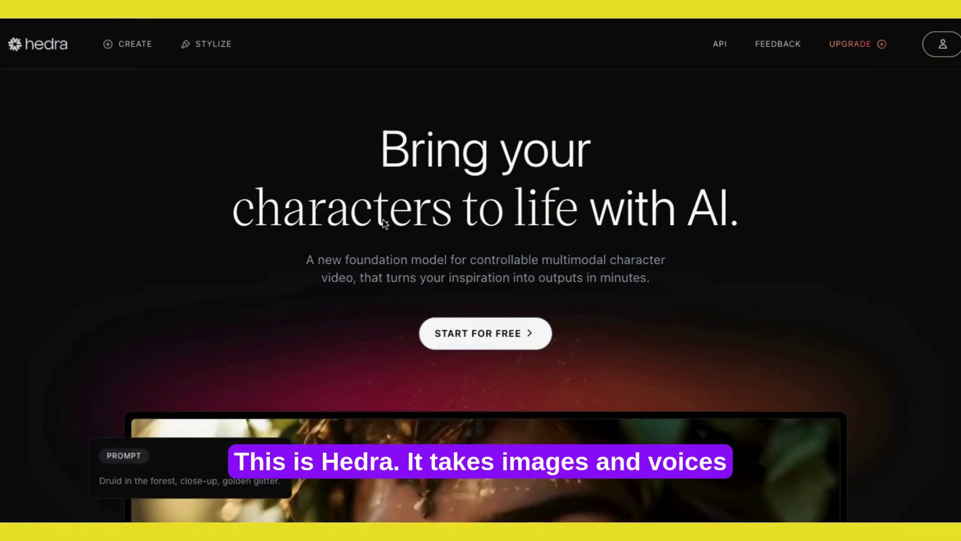
scroll(237, 355, "down", 5)
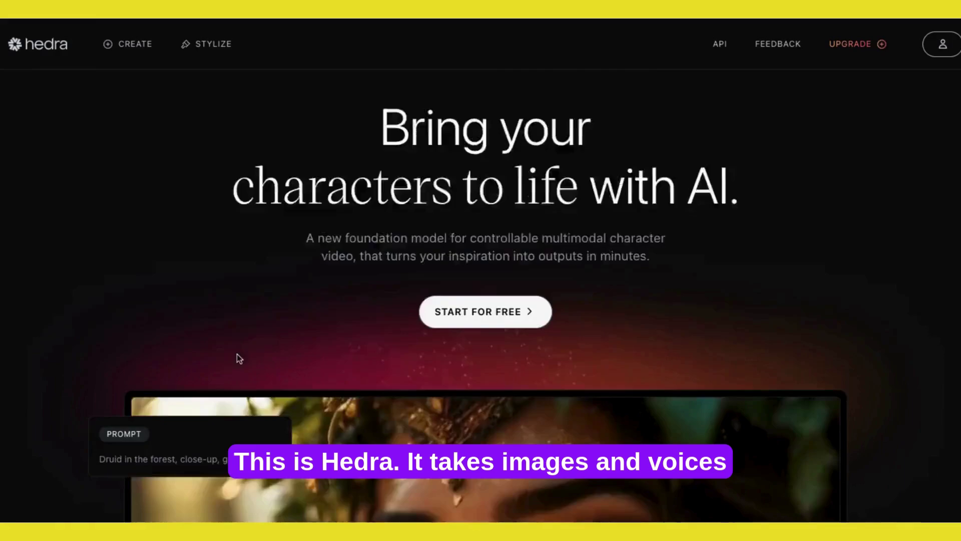
scroll(236, 353, "down", 3)
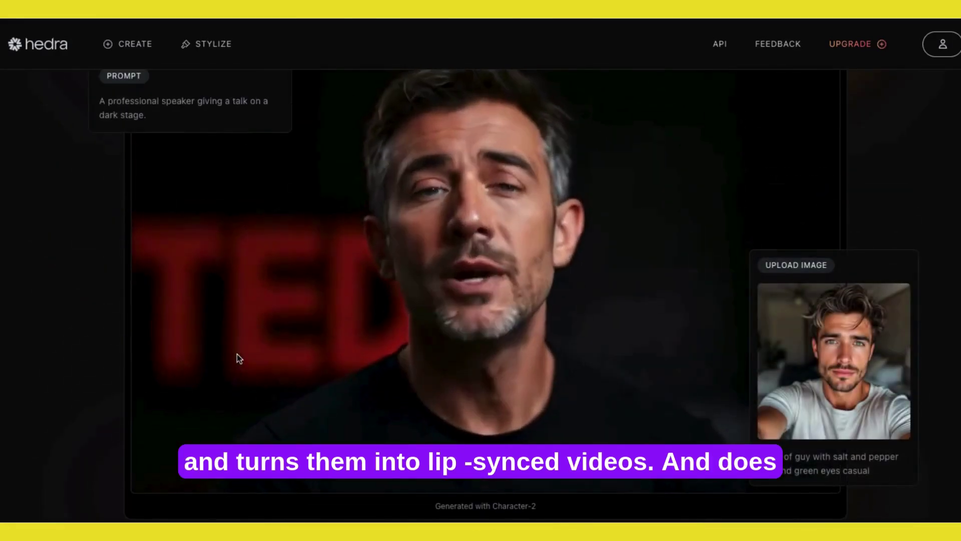
scroll(237, 354, "down", 15)
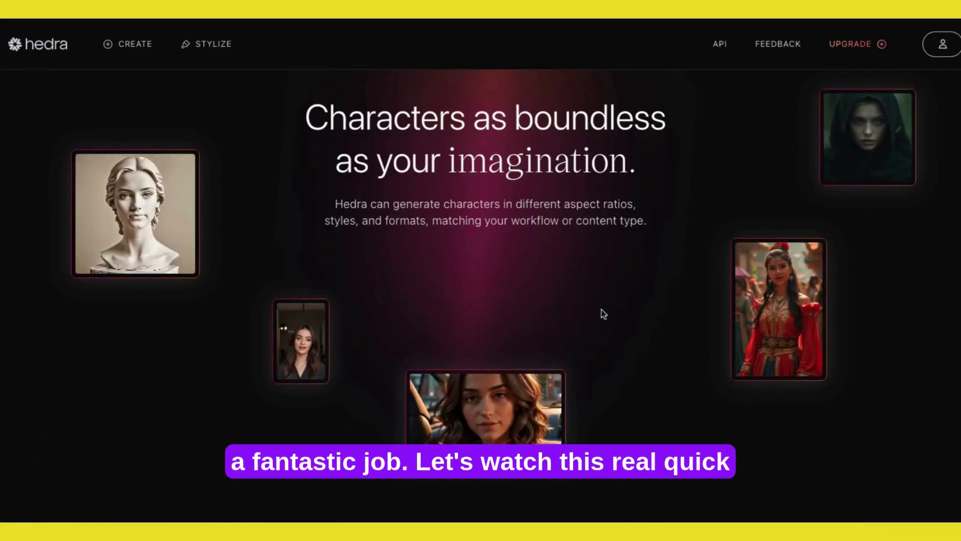
scroll(138, 404, "down", 10)
scroll(137, 401, "down", 1)
left_click(470, 258)
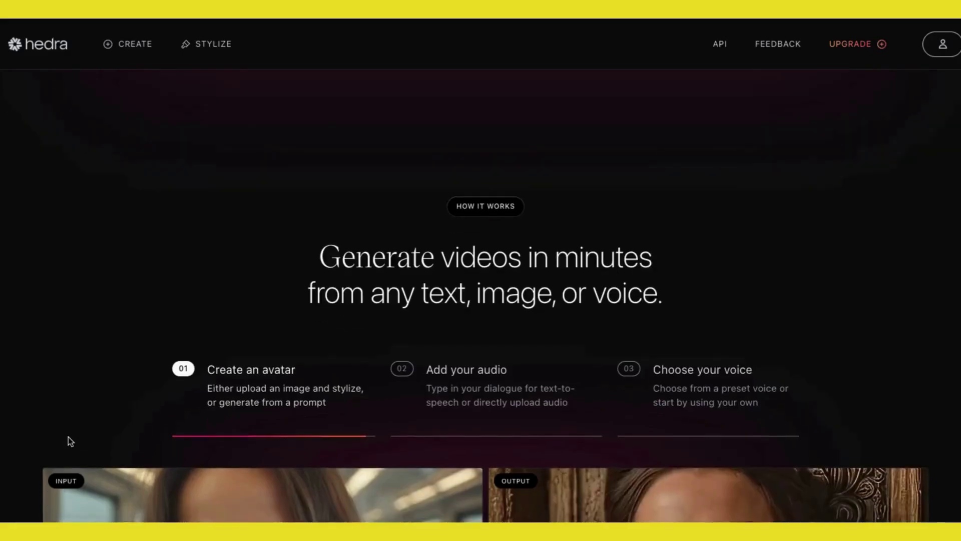
Examine the how-it-works section covering creating an avatar, adding audio and choosing a voice.
scroll(68, 437, "down", 4)
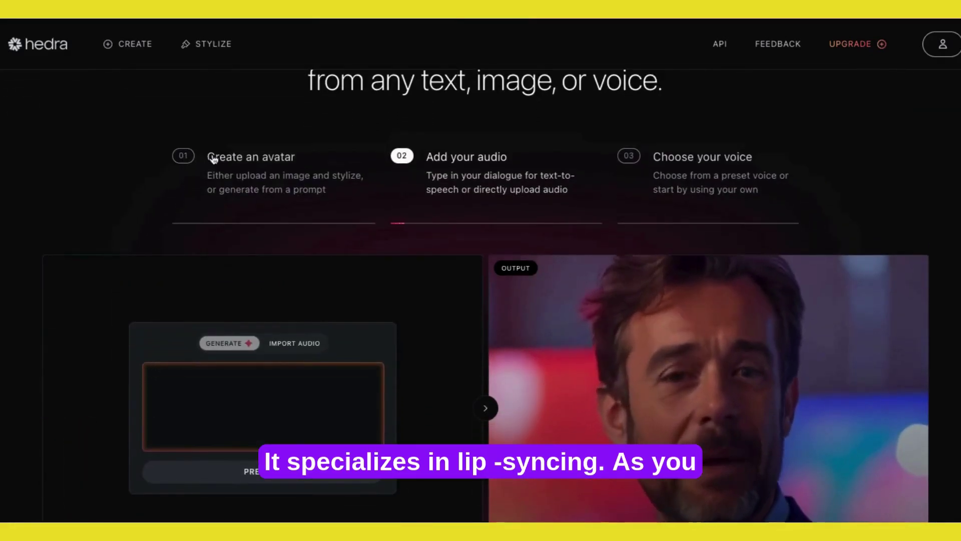
left_click(251, 180)
scroll(256, 385, "down", 1)
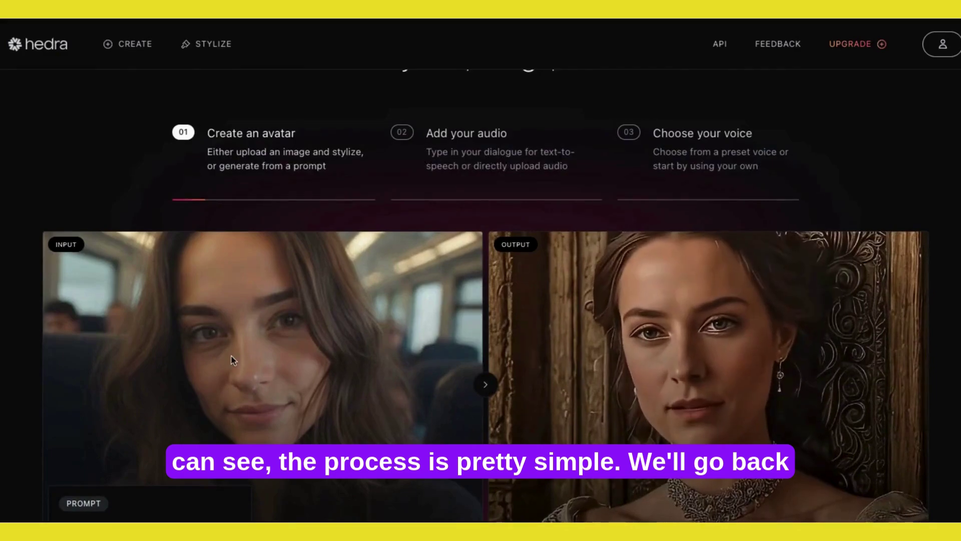
scroll(370, 350, "down", 1)
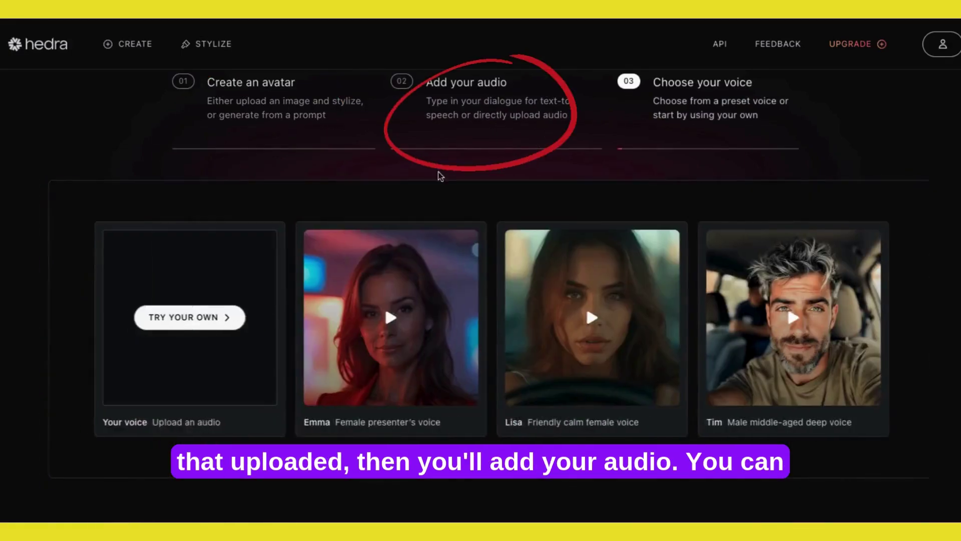
left_click(450, 116)
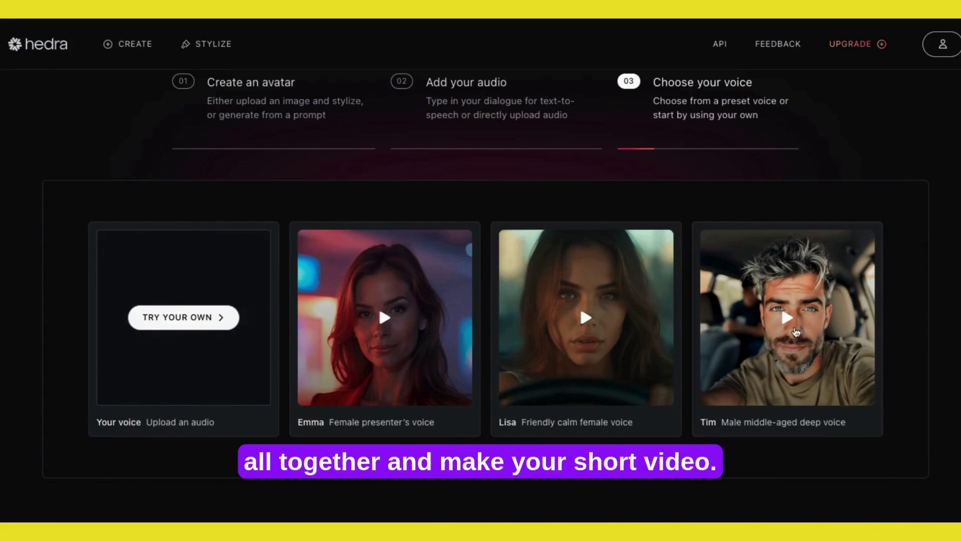
Skim the features section and community-made videos, and return to the how-it-works section.
scroll(928, 375, "down", 10)
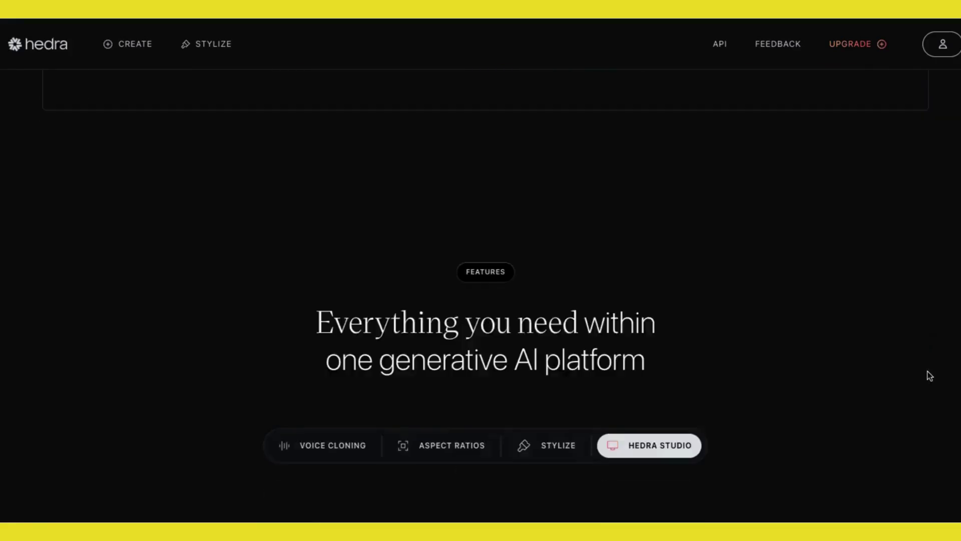
scroll(929, 376, "down", 20)
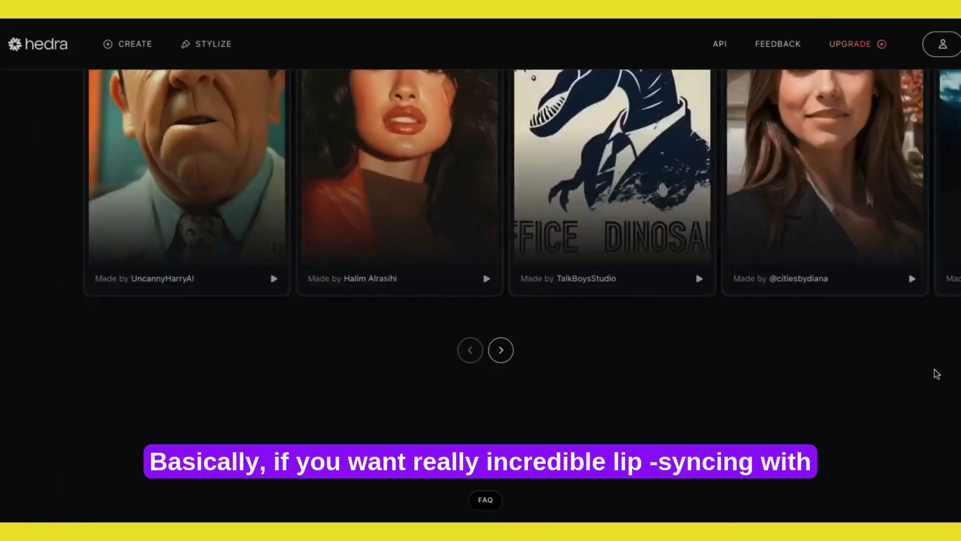
scroll(935, 374, "up", 5)
scroll(939, 362, "up", 10)
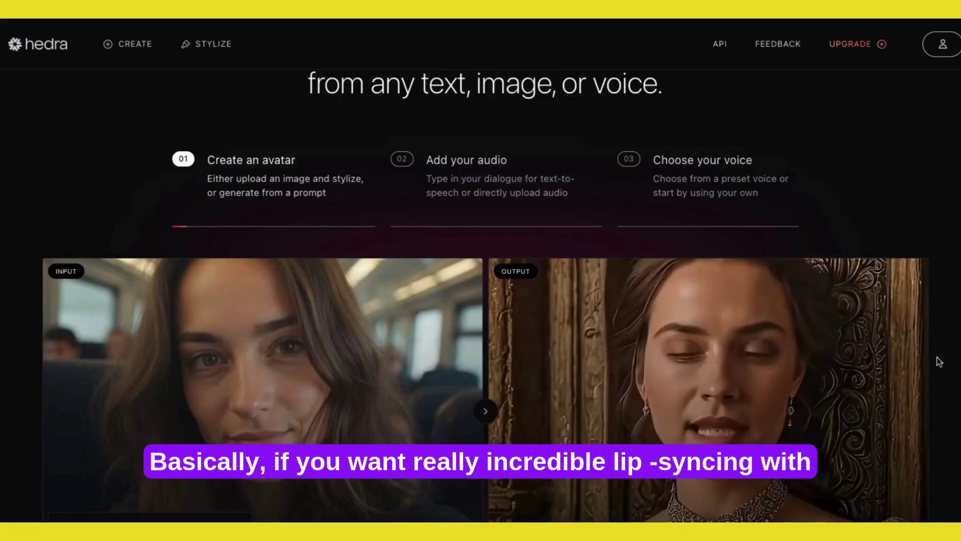
scroll(939, 361, "down", 2)
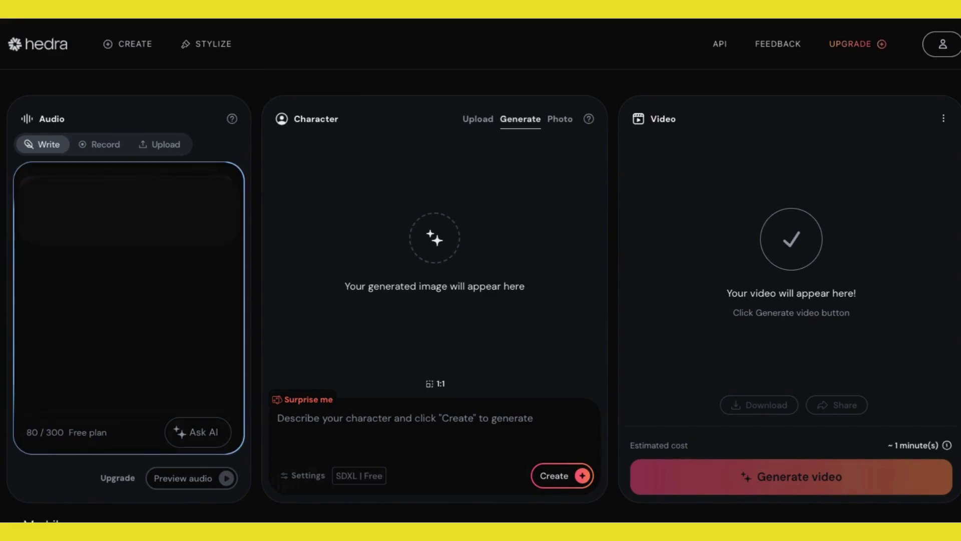
Upload the painted portrait of the man wearing headphones as the character image and set its aspect ratio to 9:16.
left_click(481, 119)
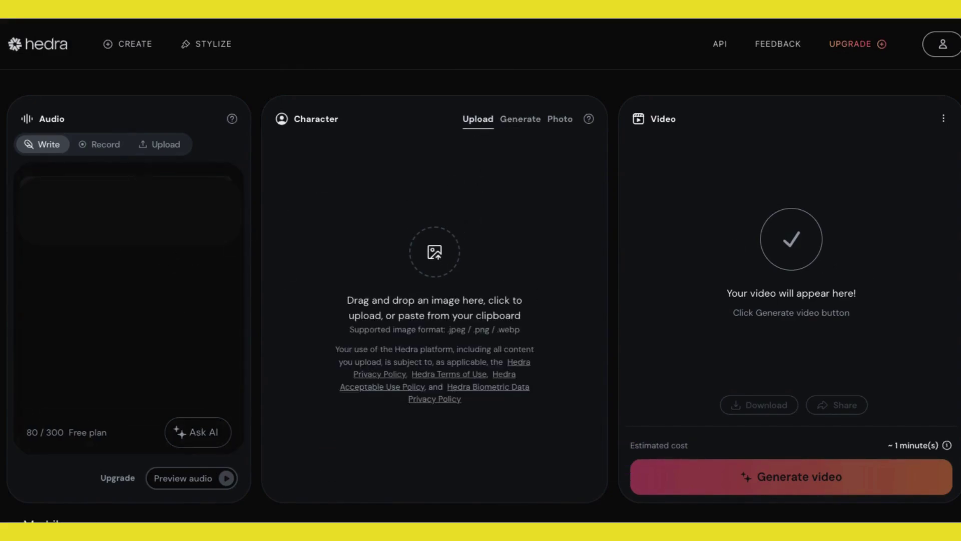
left_click_drag(479, 237, 436, 258)
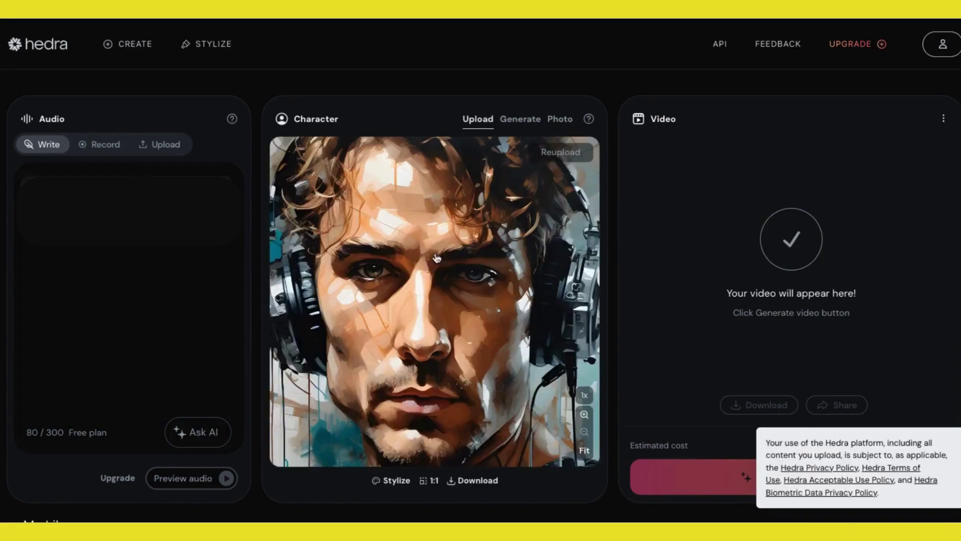
left_click(434, 485)
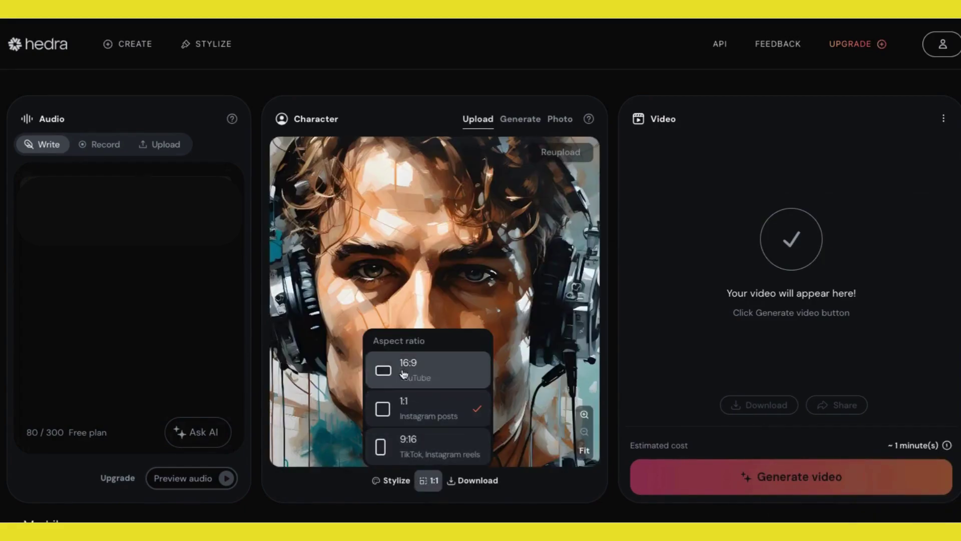
left_click(446, 457)
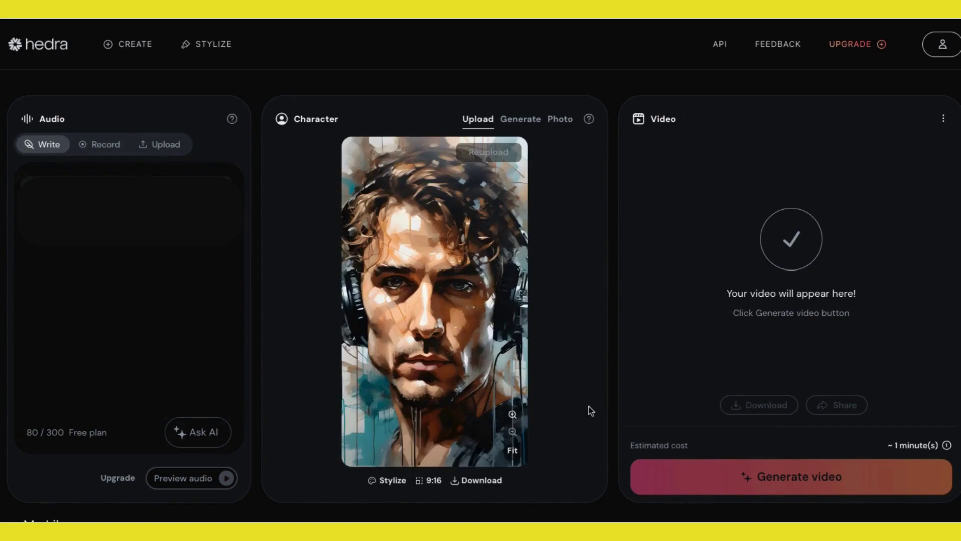
Check the portrait's aspect ratio options and upload avatar-audio.mp3 as the character's voice audio.
left_click(442, 482)
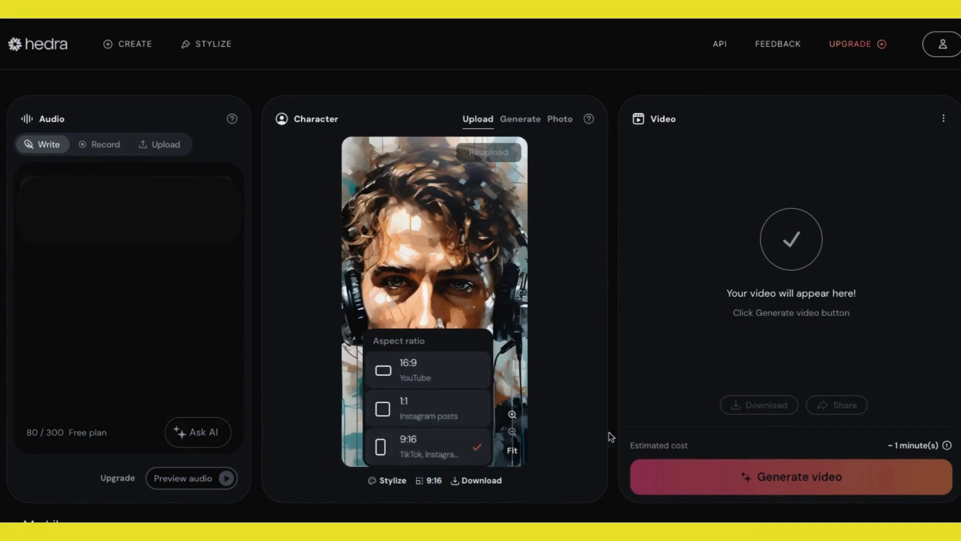
left_click(586, 419)
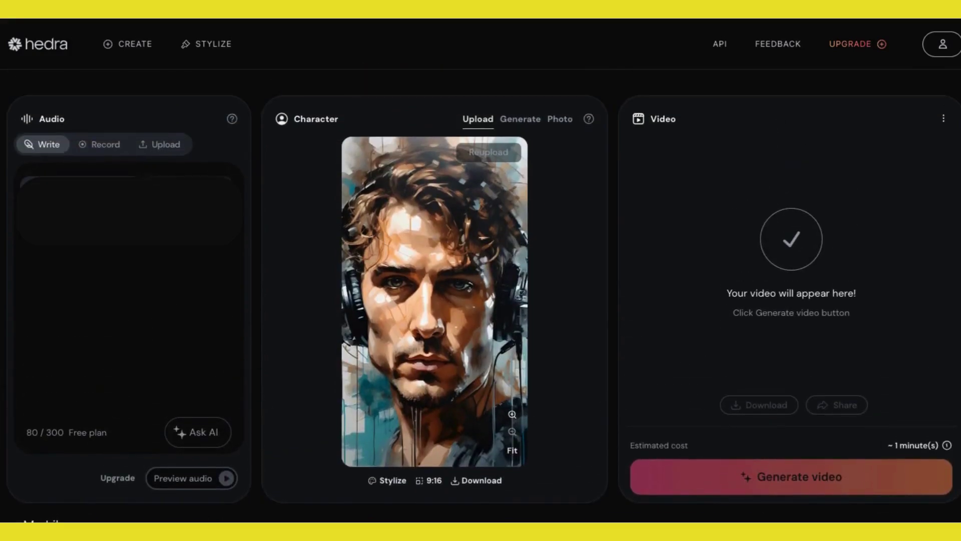
left_click(169, 147)
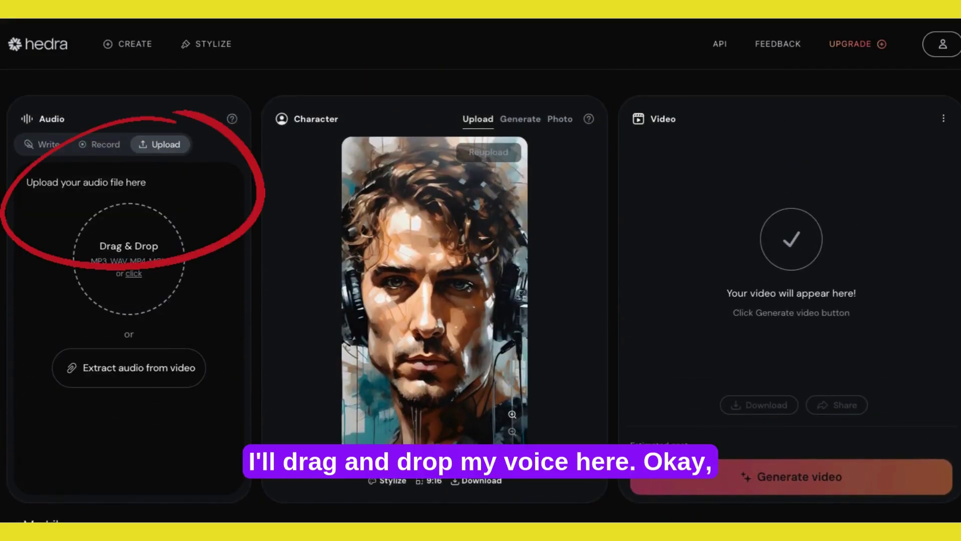
left_click_drag(10, 210, 137, 260)
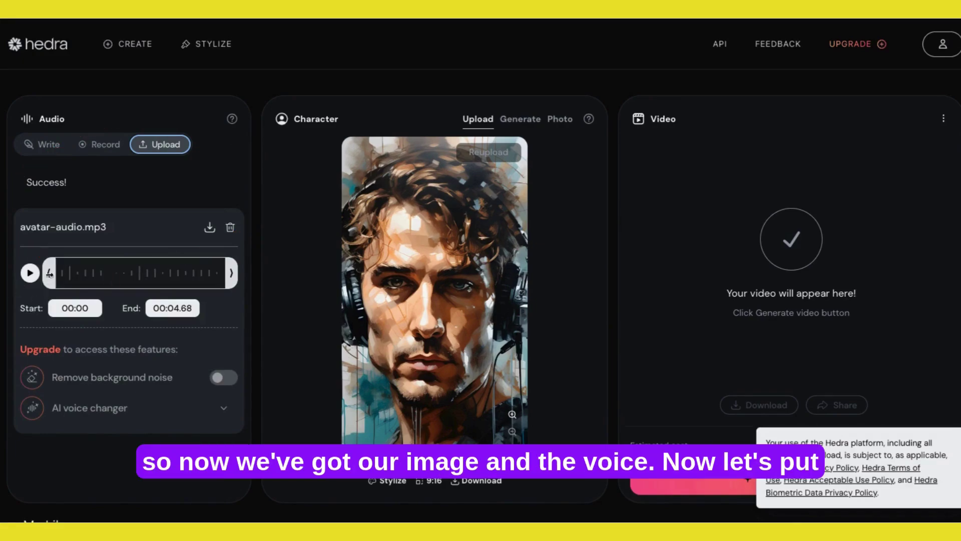
Generate the talking-character video from the portrait and voice audio, play the result and download it.
left_click(32, 274)
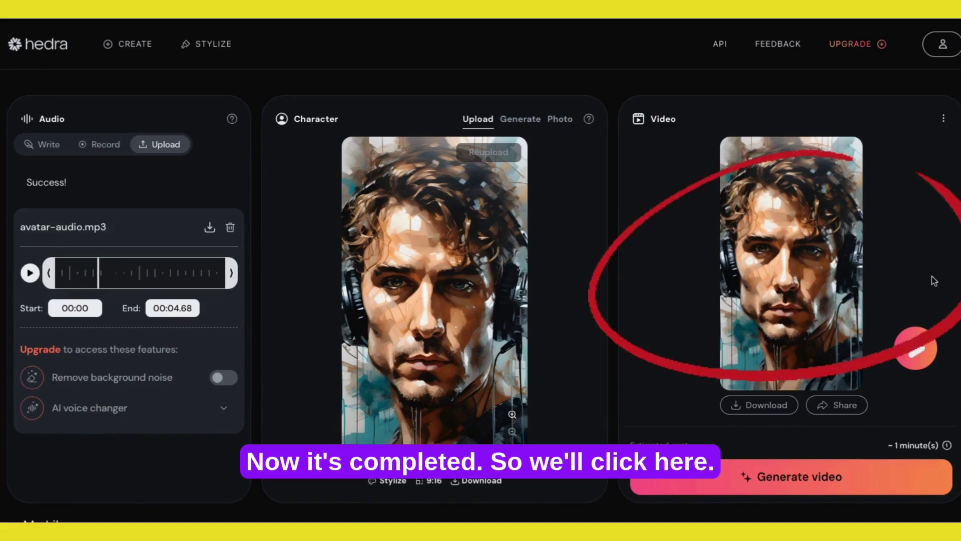
left_click(916, 354)
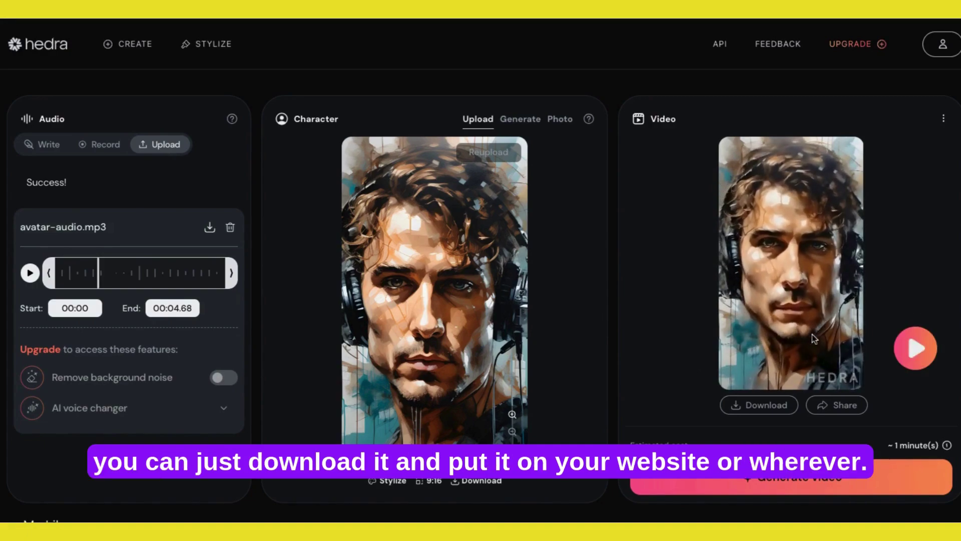
left_click(750, 410)
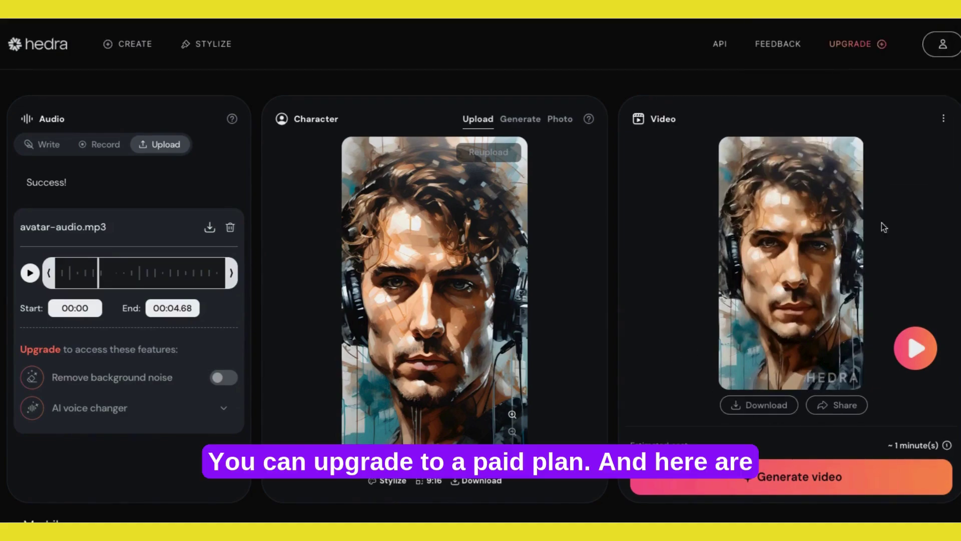
Examine Hedra's subscription plans, comparing prices, video limits, commercial use and watermark terms with the free plan.
left_click(847, 45)
scroll(880, 326, "down", 3)
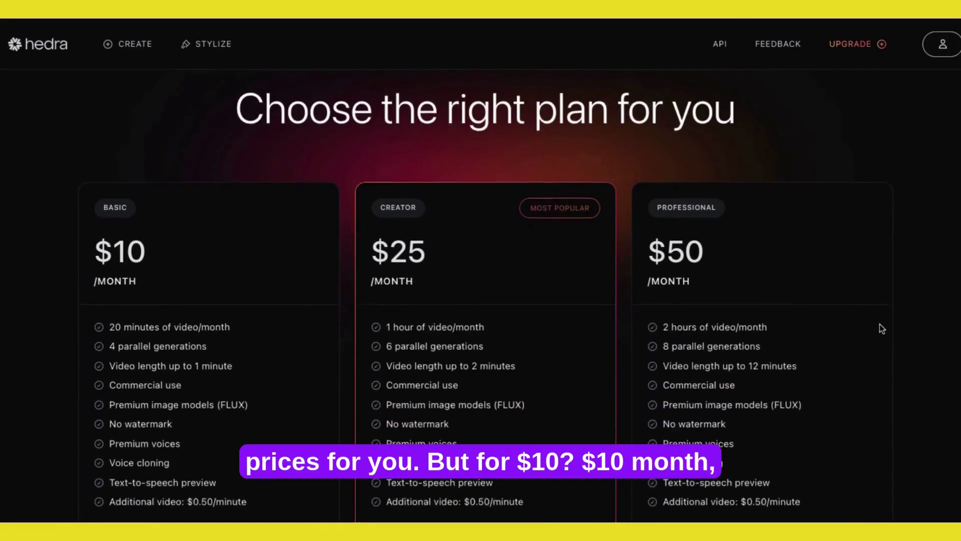
scroll(880, 326, "down", 7)
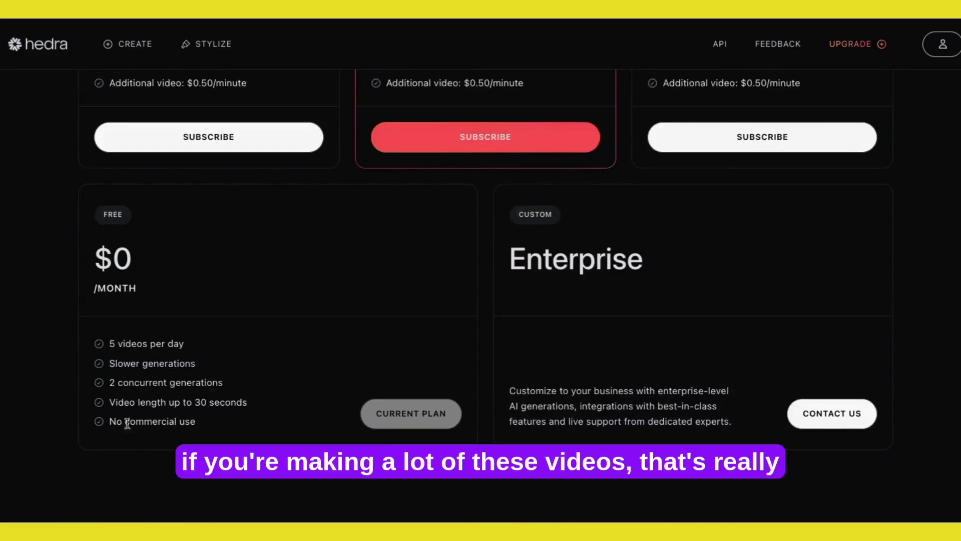
scroll(238, 415, "up", 5)
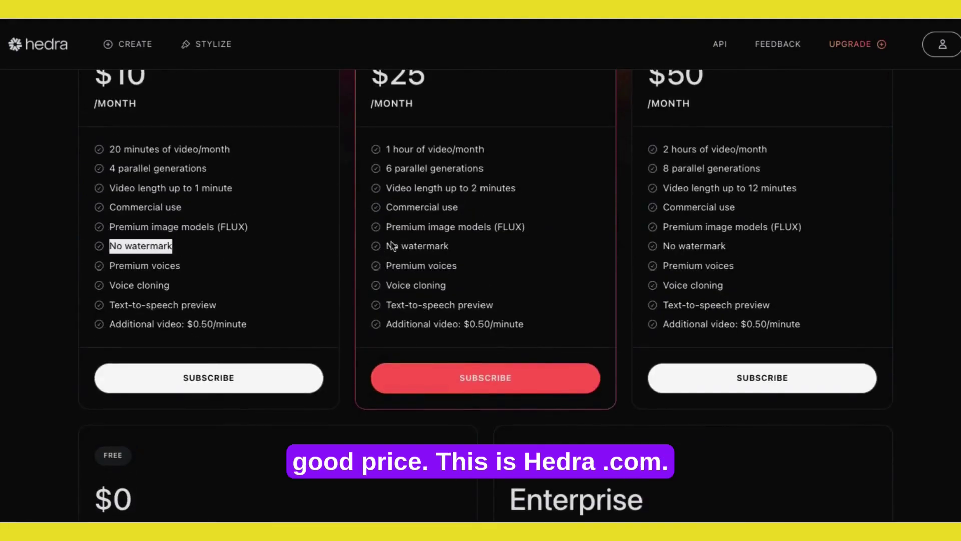
scroll(179, 178, "up", 2)
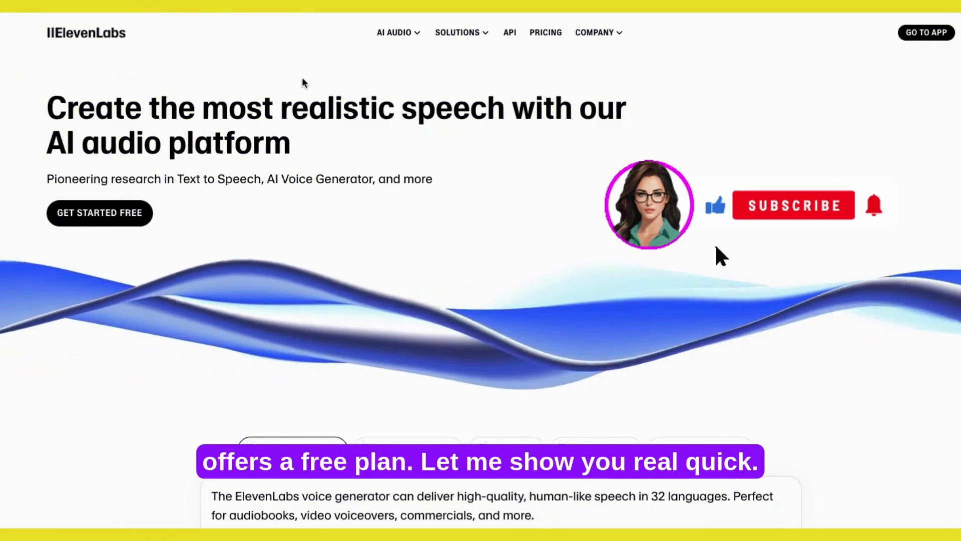
Switch to the ElevenLabs site and compare its pricing plans, including free-tier credits and commercial licensing.
left_click(545, 32)
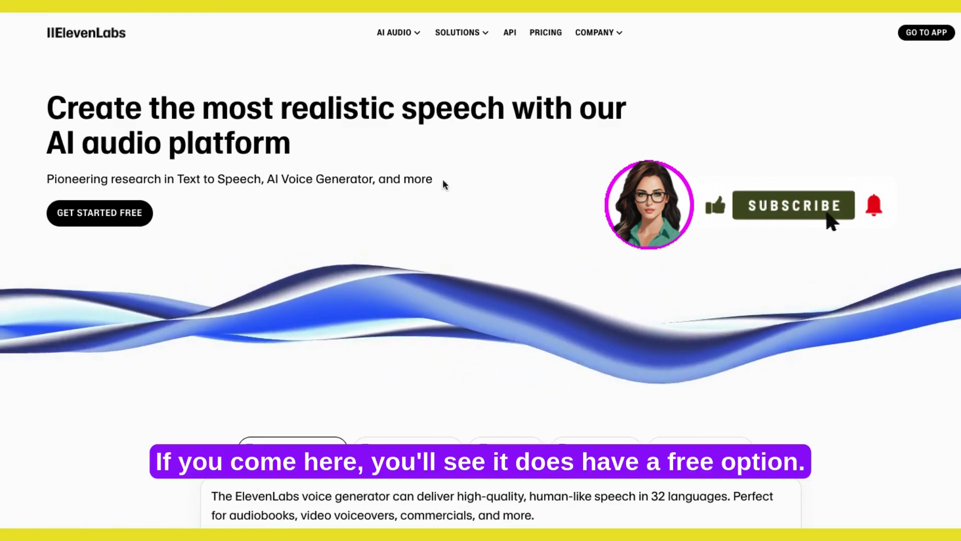
scroll(24, 314, "down", 5)
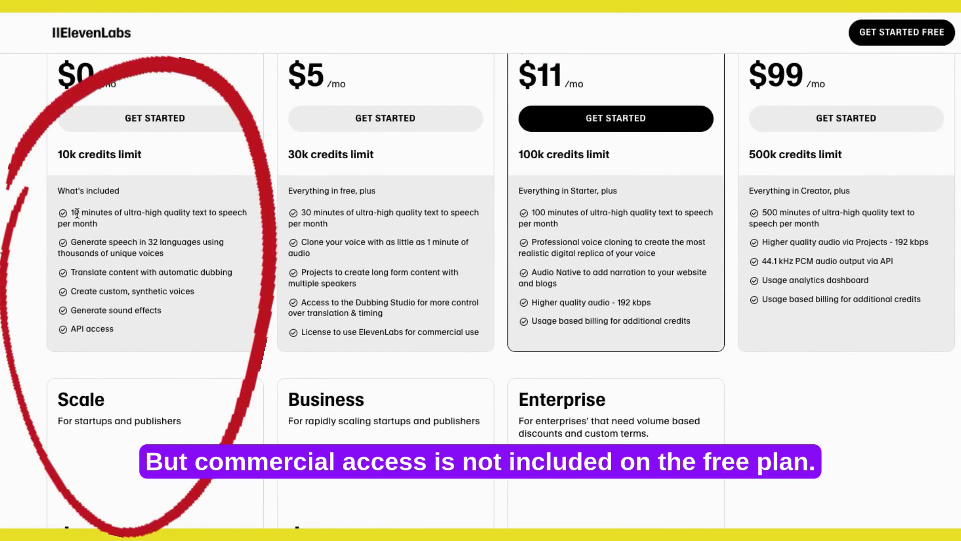
scroll(76, 283, "down", 3)
scroll(127, 256, "up", 8)
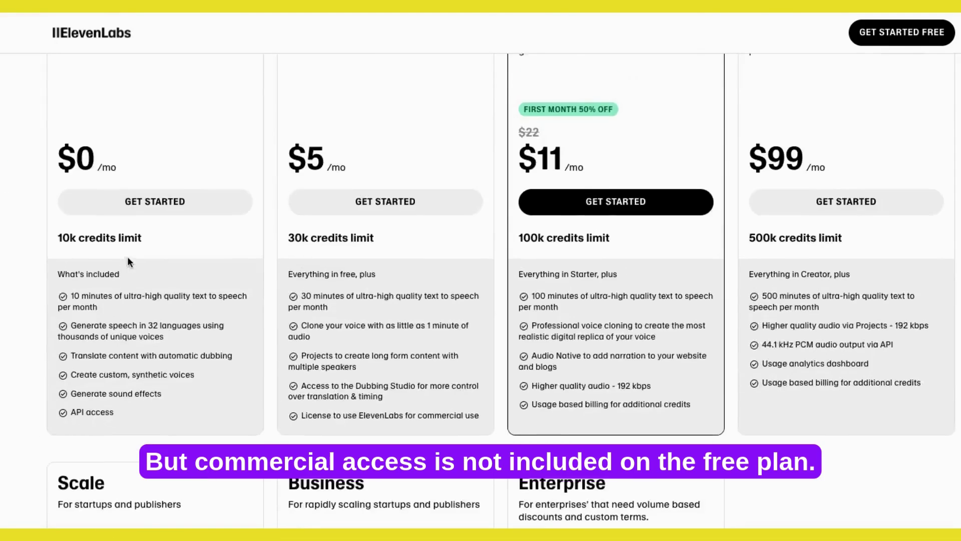
scroll(121, 346, "down", 1)
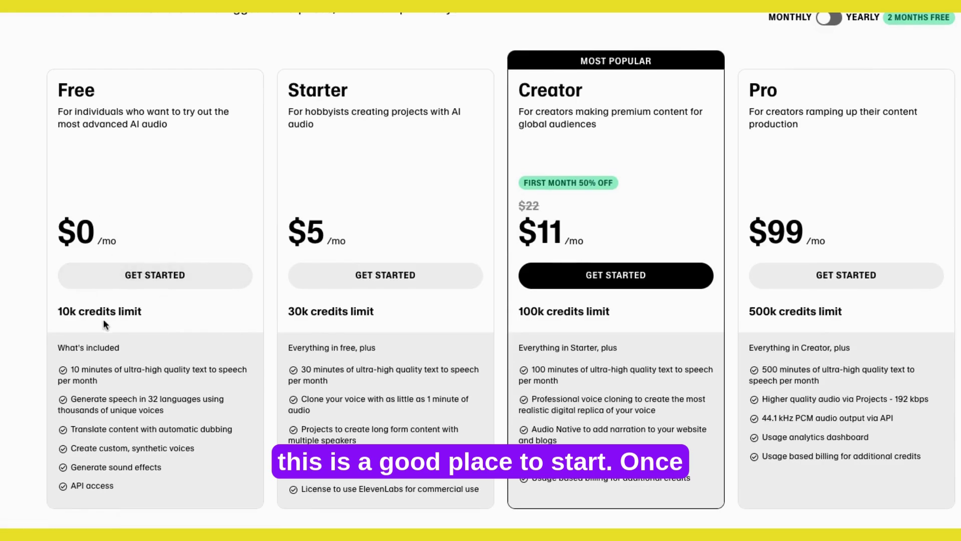
scroll(32, 326, "up", 1)
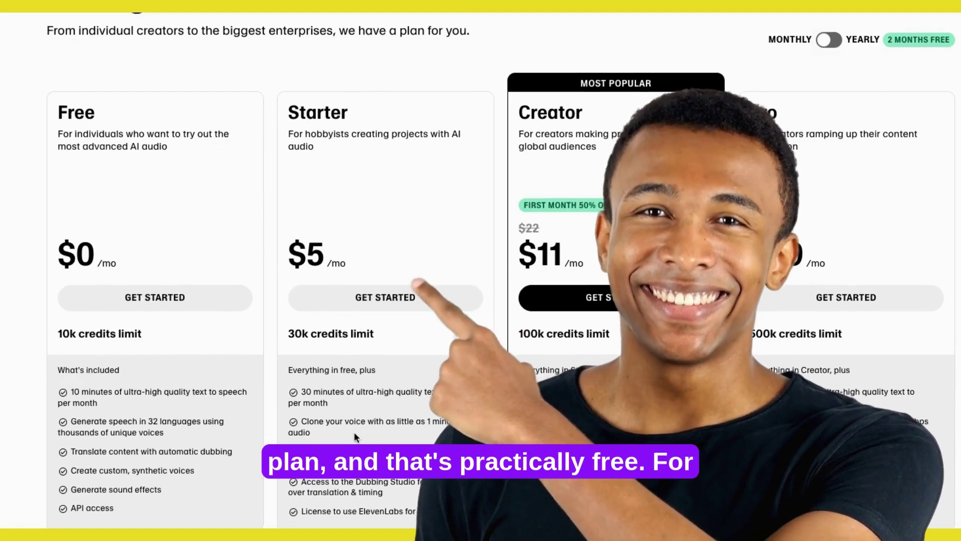
scroll(353, 432, "down", 1)
scroll(572, 322, "up", 3)
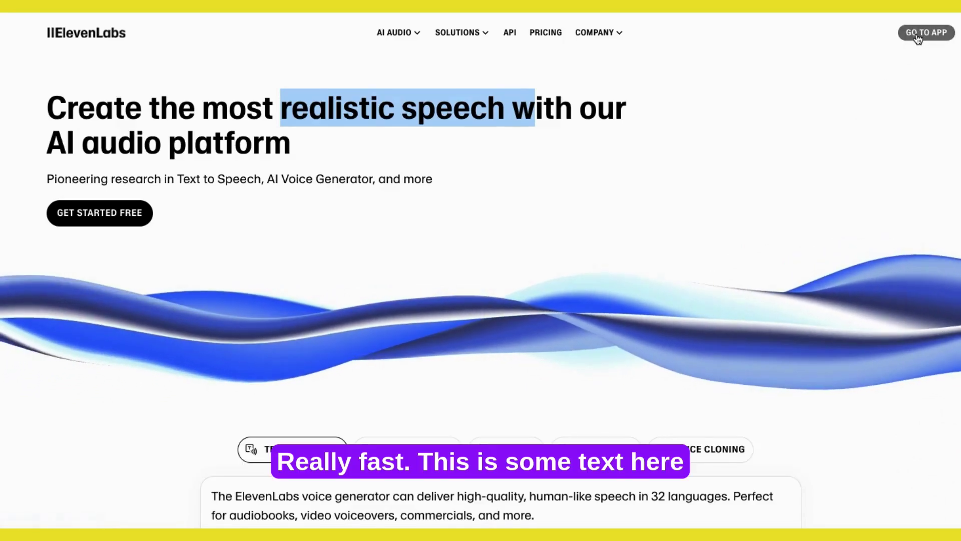
Open the ElevenLabs app, browse the saved voices and return to the holiday greeting script in Text to Speech.
left_click(917, 36)
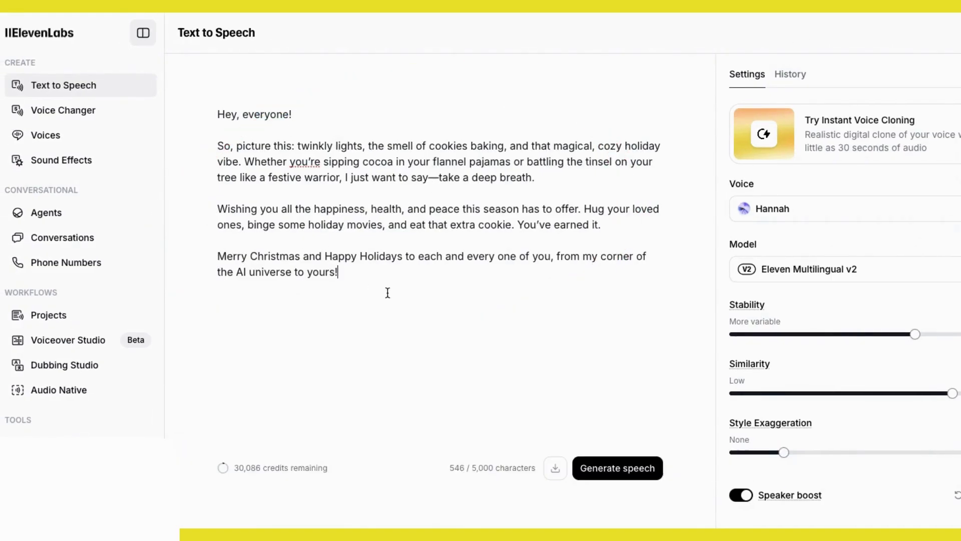
left_click(46, 136)
scroll(423, 270, "down", 15)
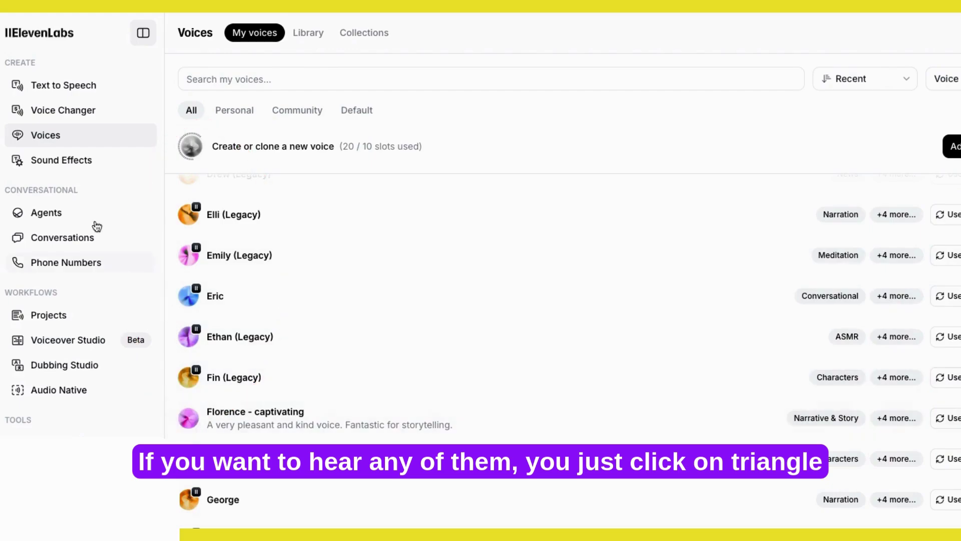
left_click(59, 89)
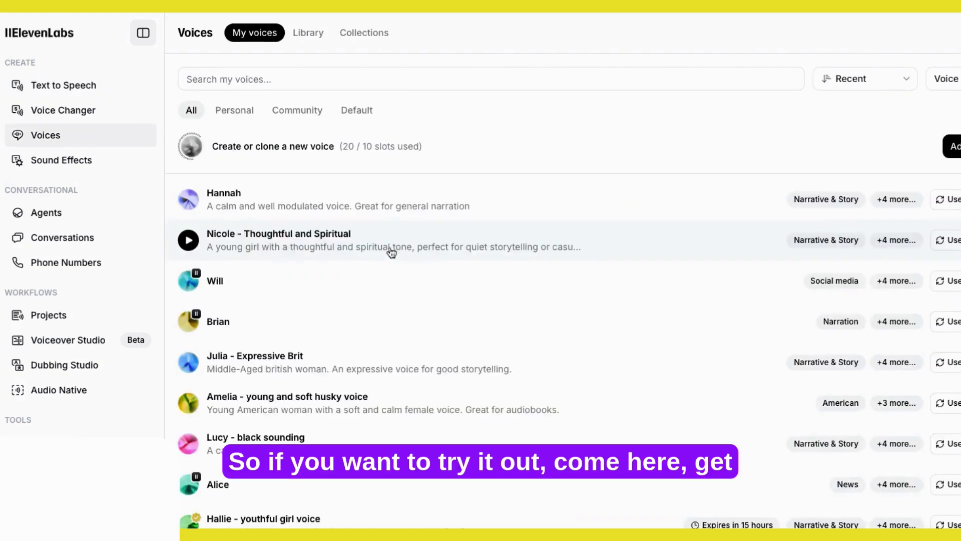
scroll(223, 308, "down", 3)
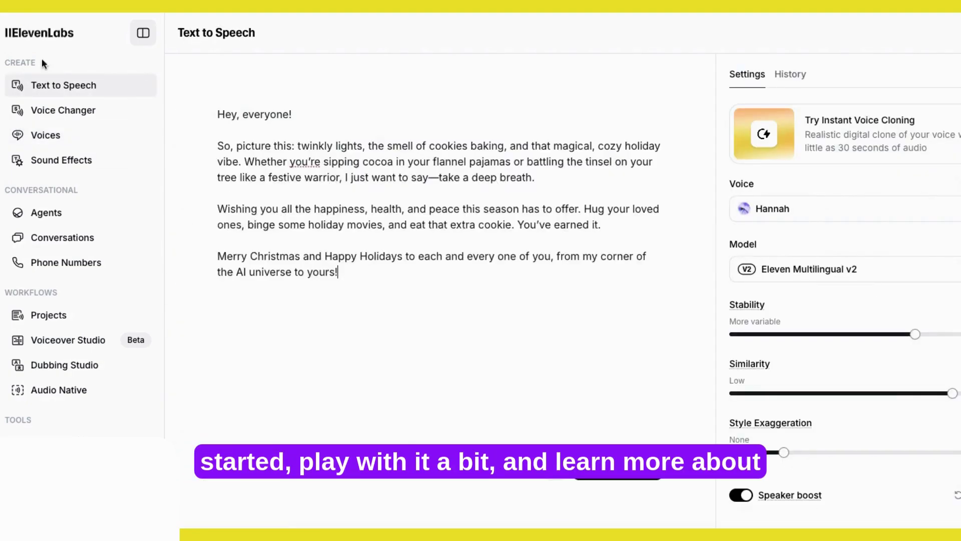
left_click(299, 335)
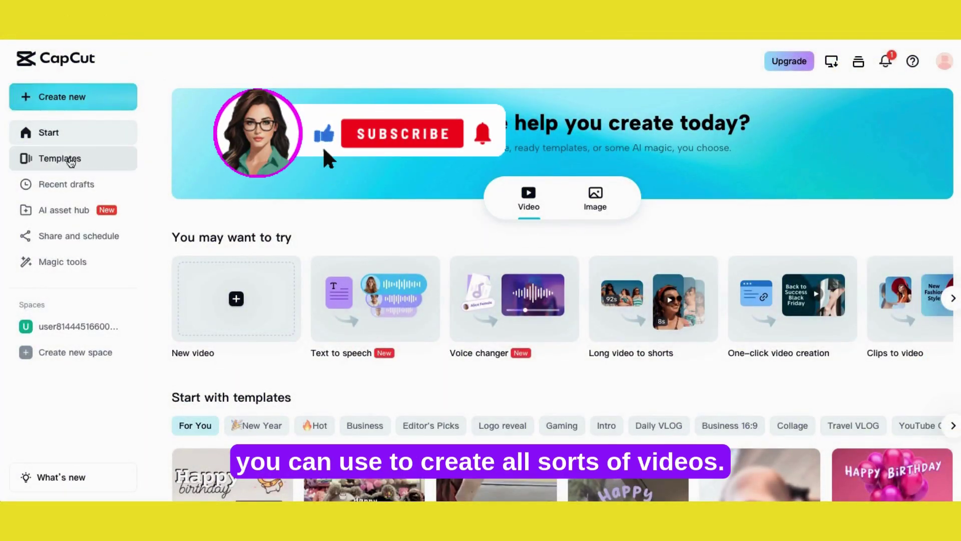
Switch to CapCut and browse its library of video templates.
left_click(71, 159)
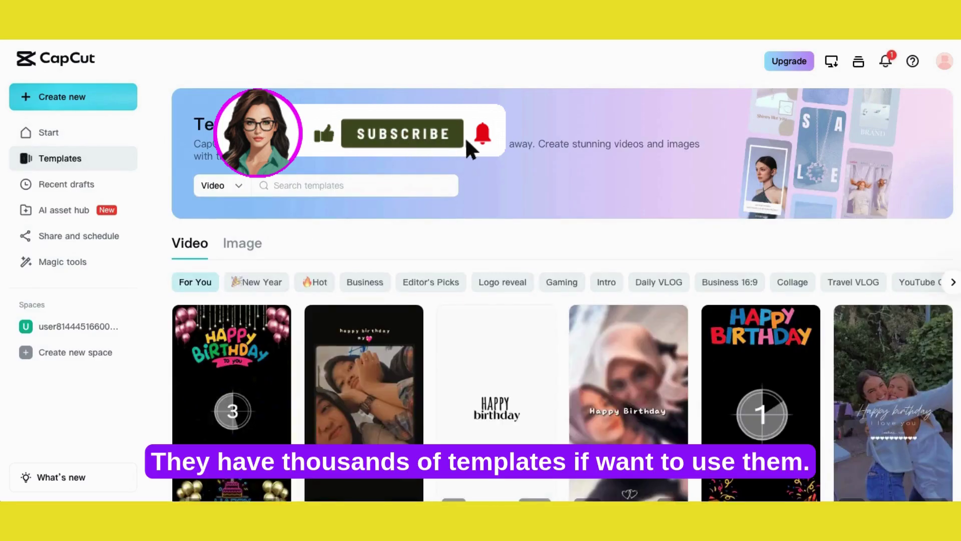
scroll(481, 146, "down", 10)
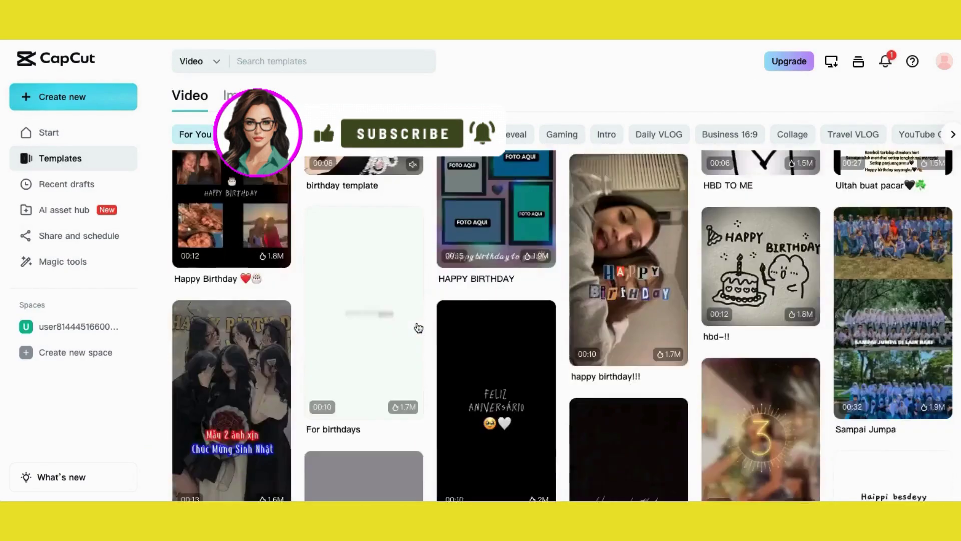
scroll(419, 328, "down", 10)
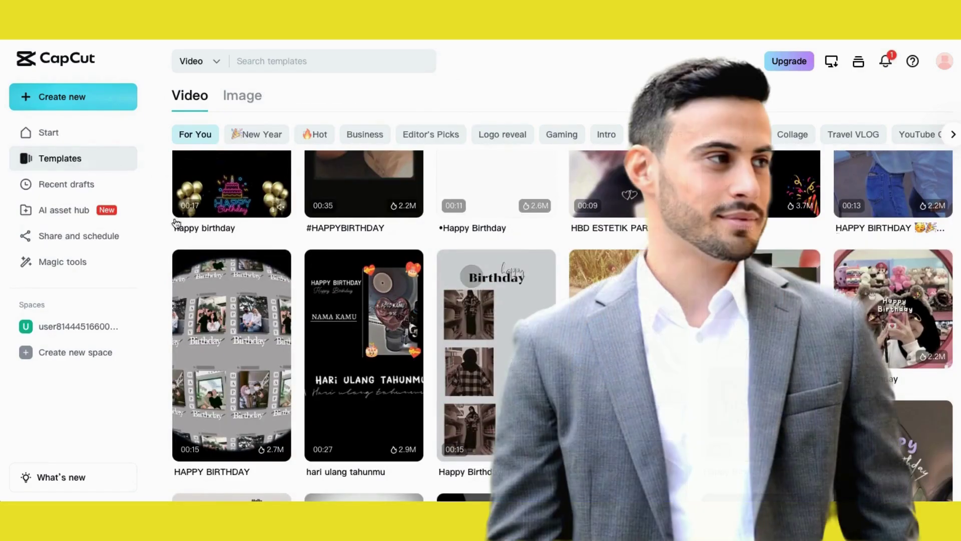
left_click(47, 150)
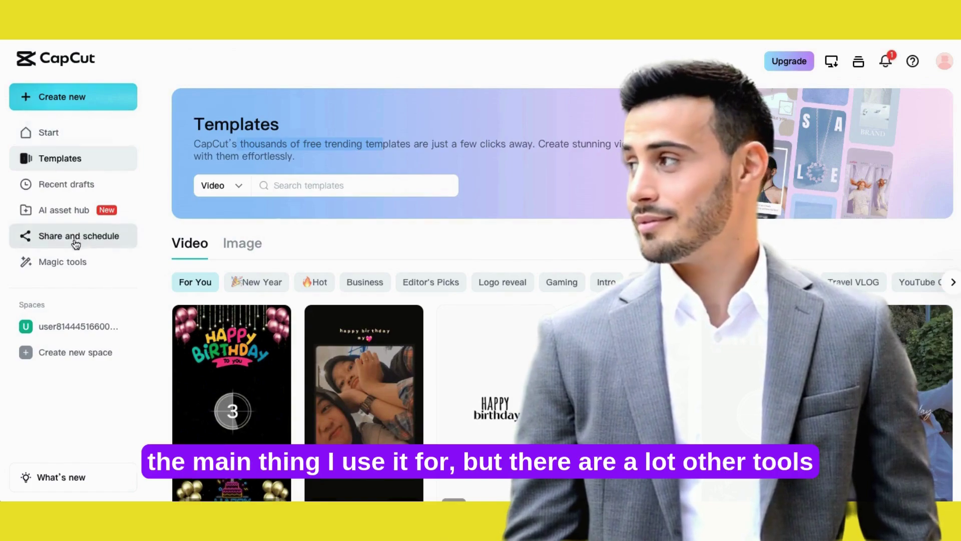
Look through the suggested tools on the CapCut start page and create a new video project.
left_click(53, 134)
scroll(162, 209, "down", 2)
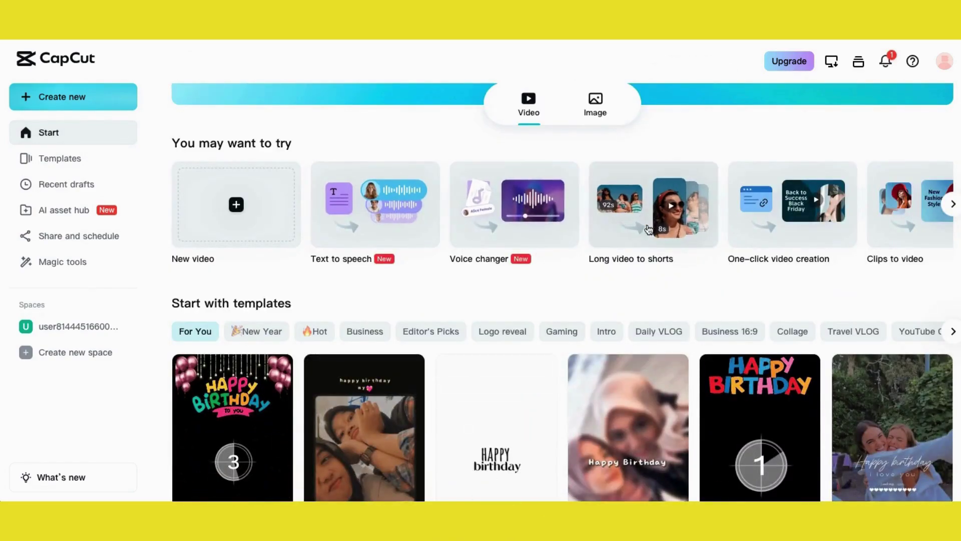
left_click(954, 205)
left_click(176, 204)
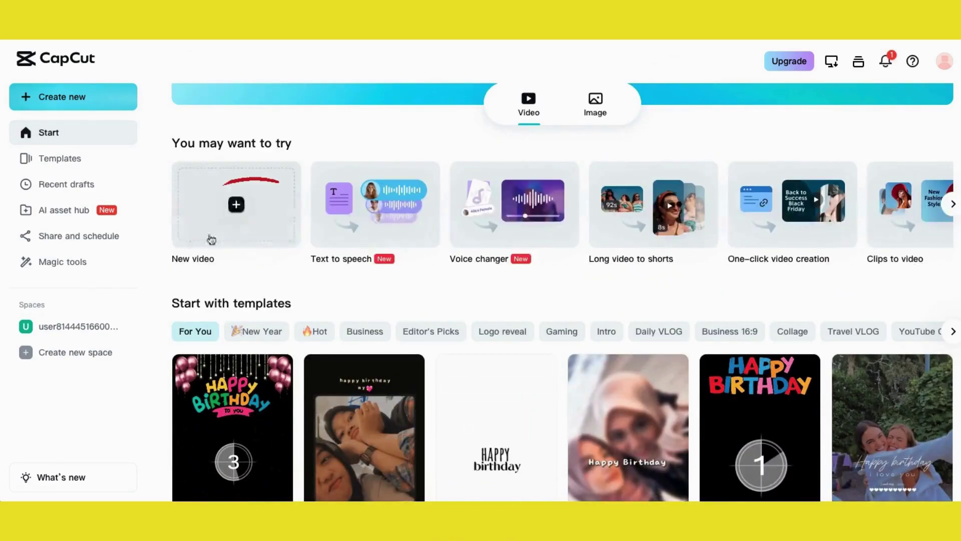
left_click(237, 205)
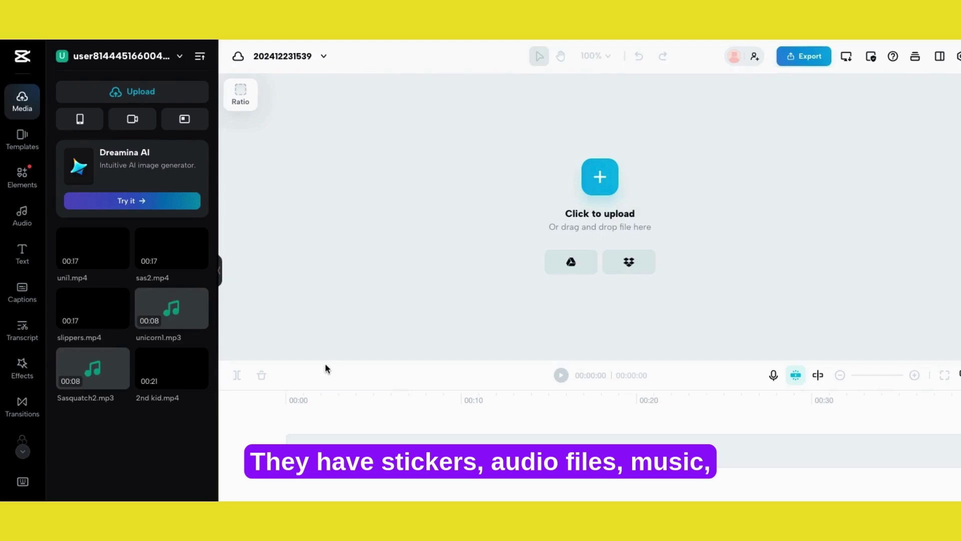
Browse the editor's video templates, then its stock videos, photos, AI avatars and stickers.
left_click(23, 136)
scroll(86, 206, "down", 5)
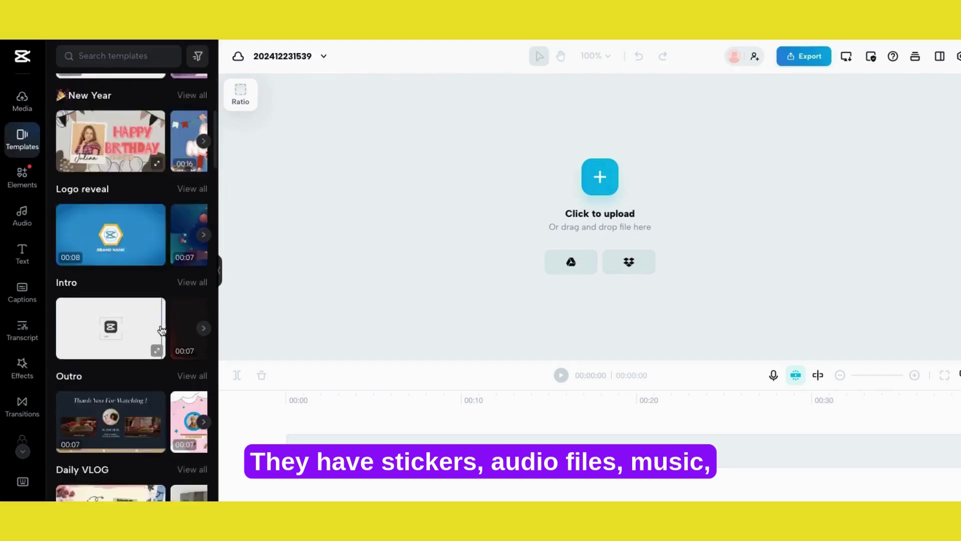
left_click(22, 176)
scroll(145, 266, "down", 5)
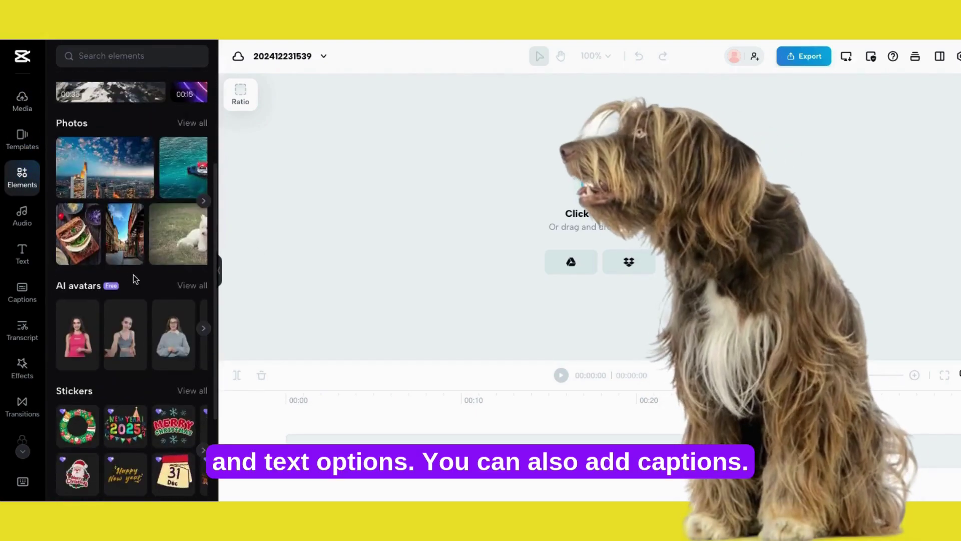
scroll(150, 263, "down", 2)
scroll(131, 225, "up", 10)
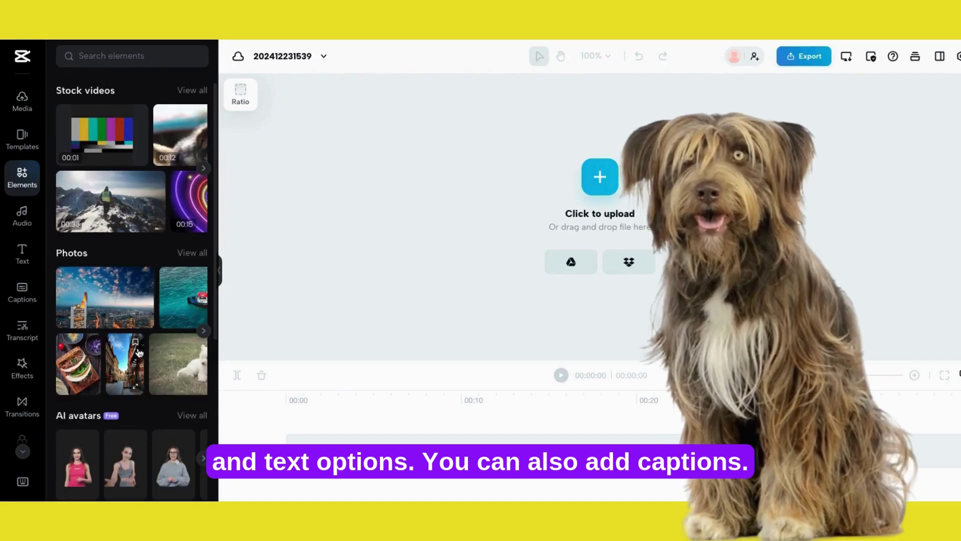
Browse the editor's music tracks and its text templates, including the title, tag and 3D categories.
left_click(22, 216)
scroll(165, 310, "down", 6)
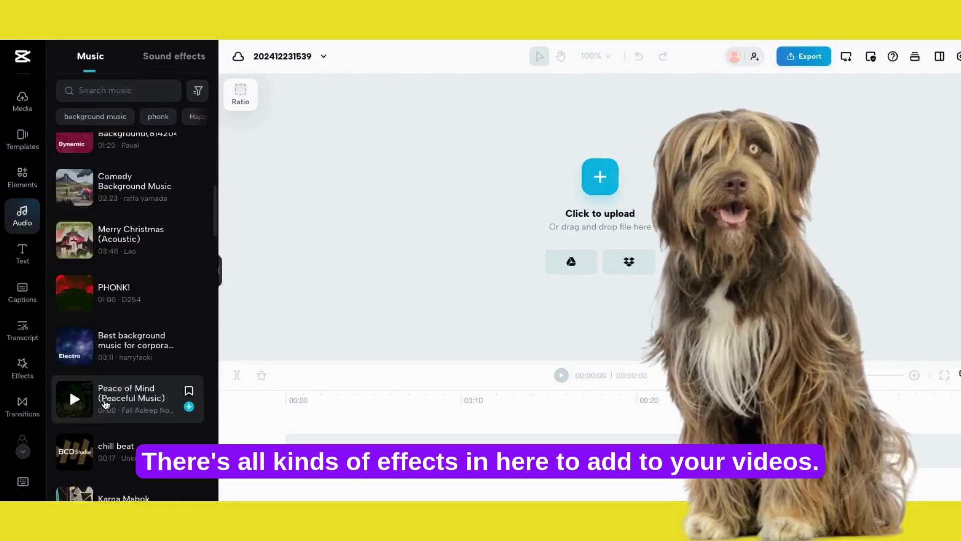
scroll(171, 226, "up", 4)
left_click(23, 253)
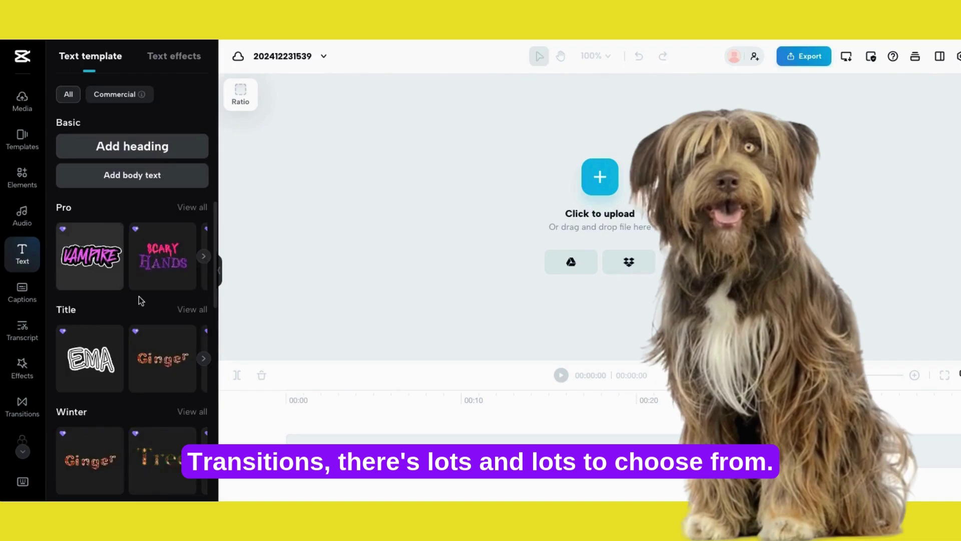
scroll(133, 300, "down", 3)
scroll(115, 321, "down", 4)
scroll(97, 343, "down", 2)
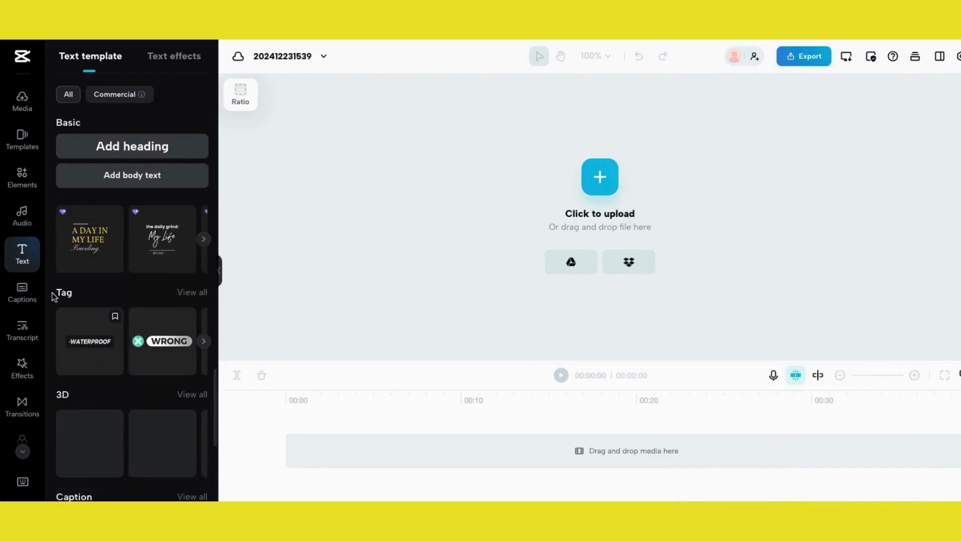
Browse the editor's caption options, transcript tools, video effects and transitions, and return to the media section.
left_click(22, 293)
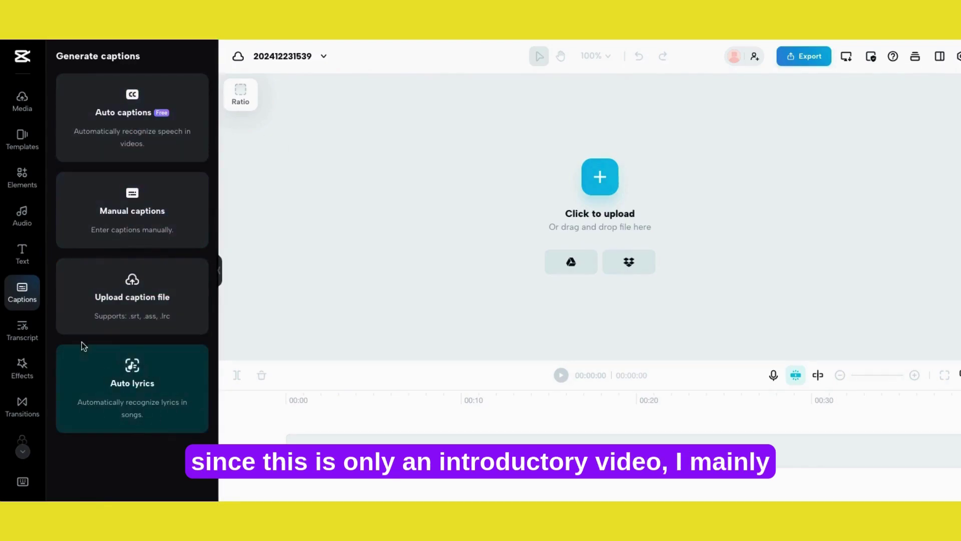
left_click(26, 328)
left_click(22, 368)
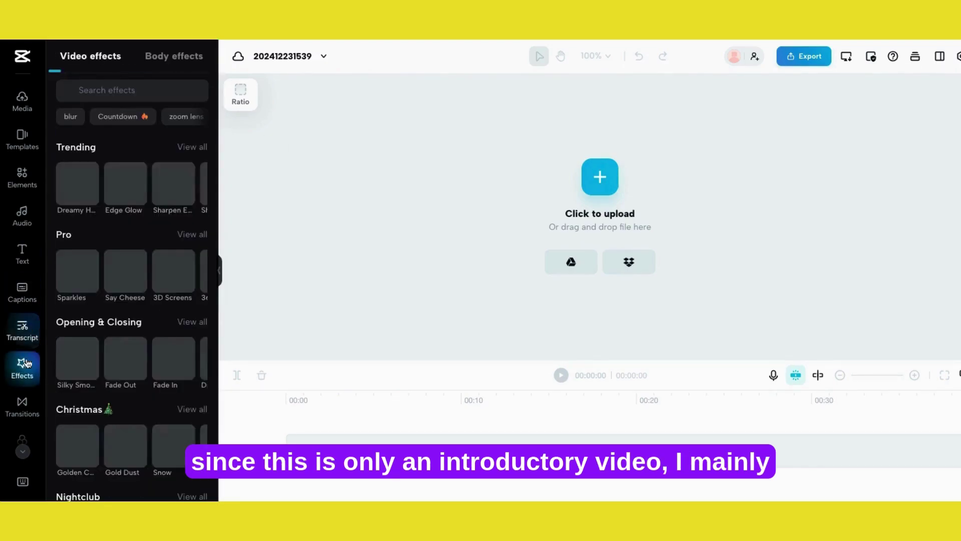
scroll(160, 355, "down", 10)
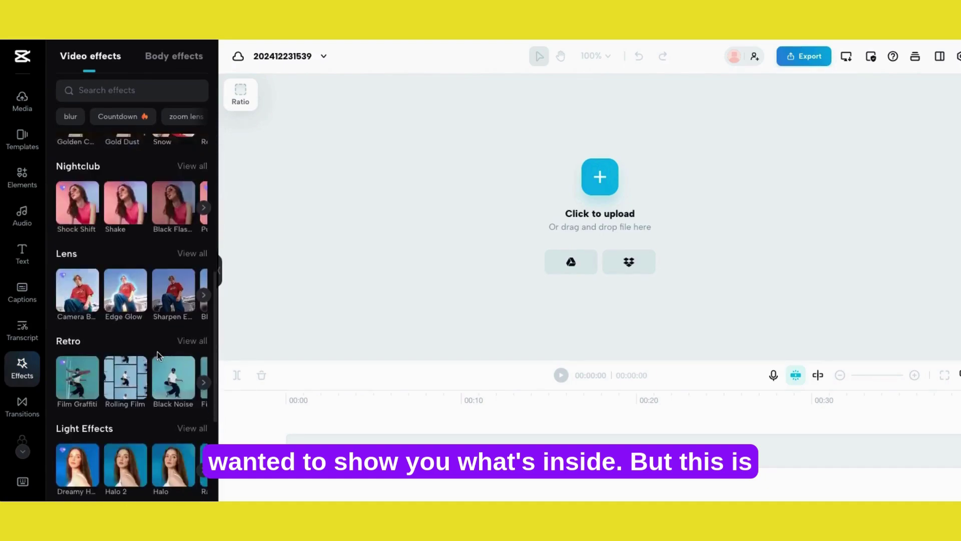
left_click(23, 409)
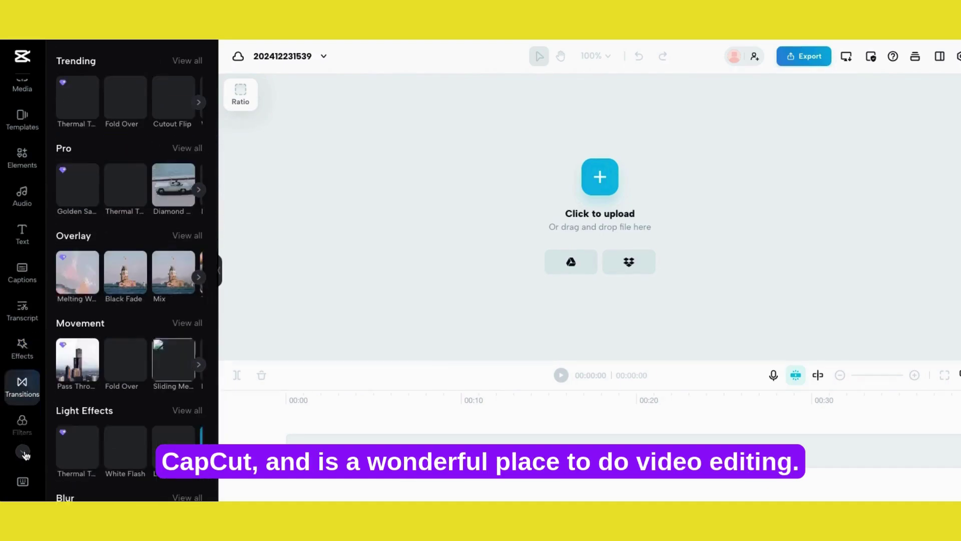
scroll(24, 421, "down", 2)
scroll(24, 440, "up", 2)
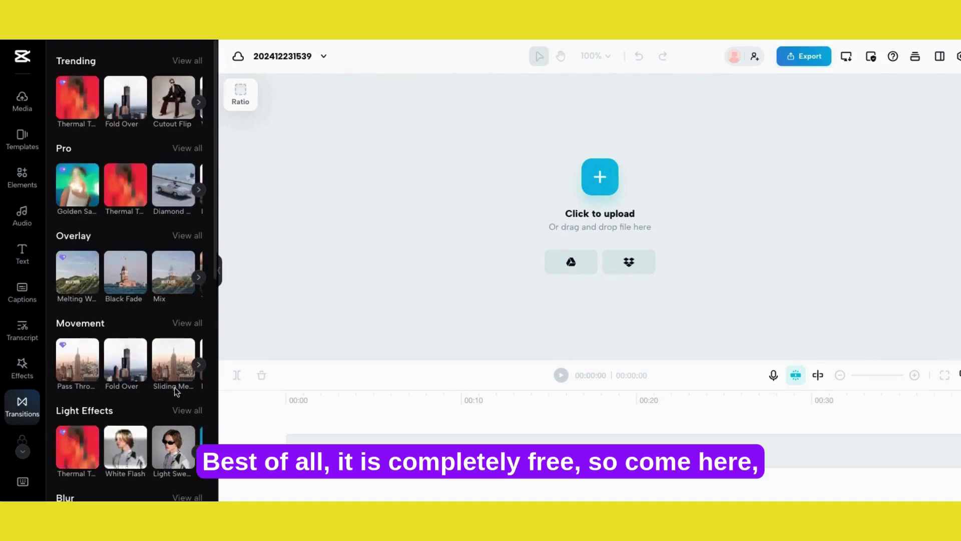
left_click(22, 101)
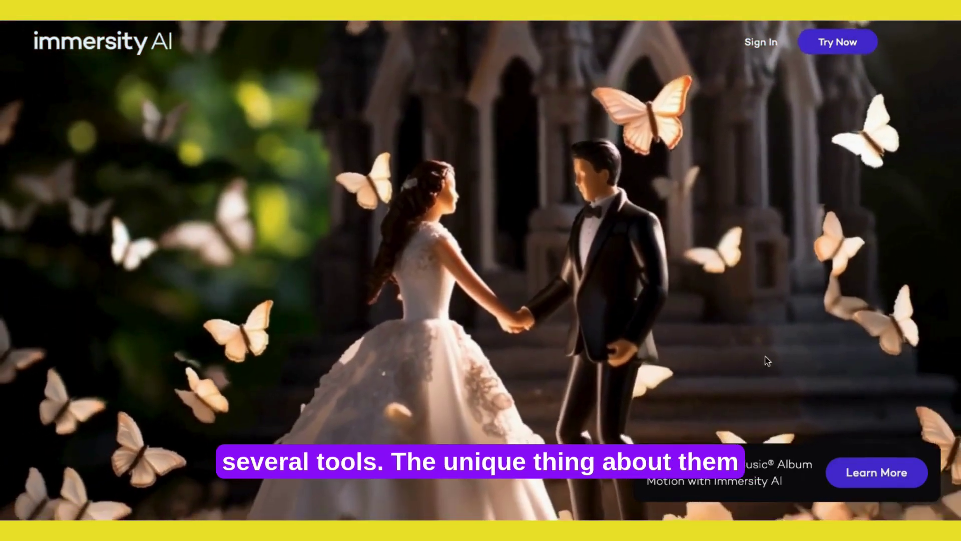
Switch to Immersity AI, look over its home page and preview the Zoom animation style on the snowy cabin image.
scroll(765, 356, "down", 15)
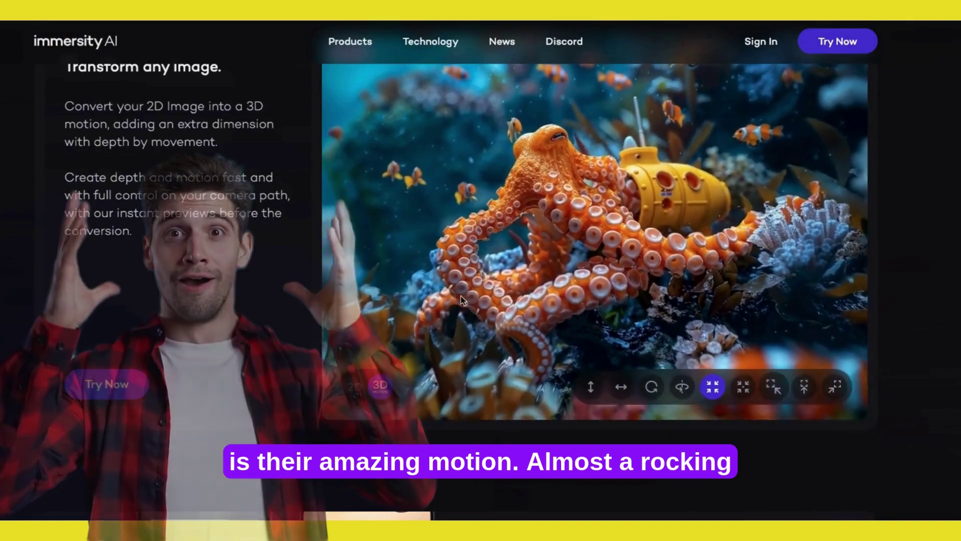
mouse_move(604, 267)
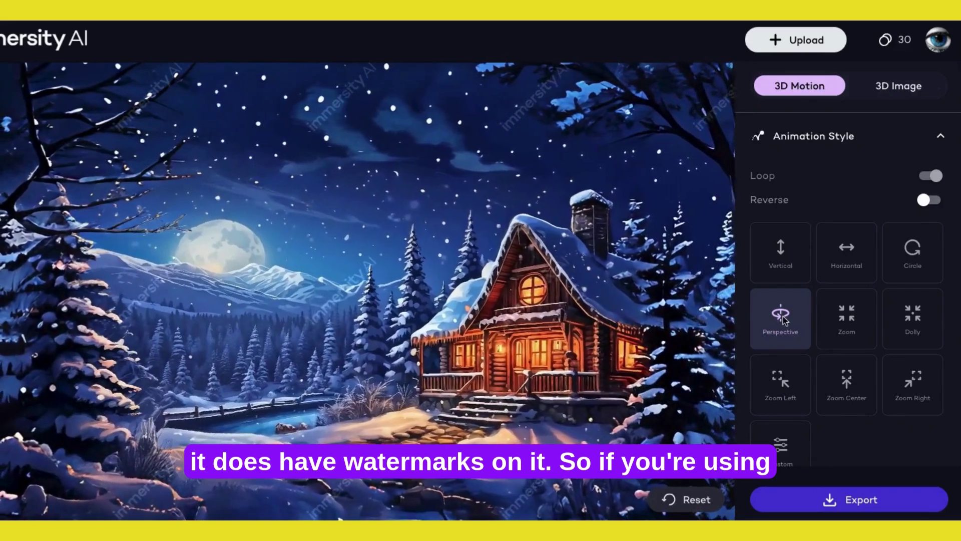
left_click(849, 321)
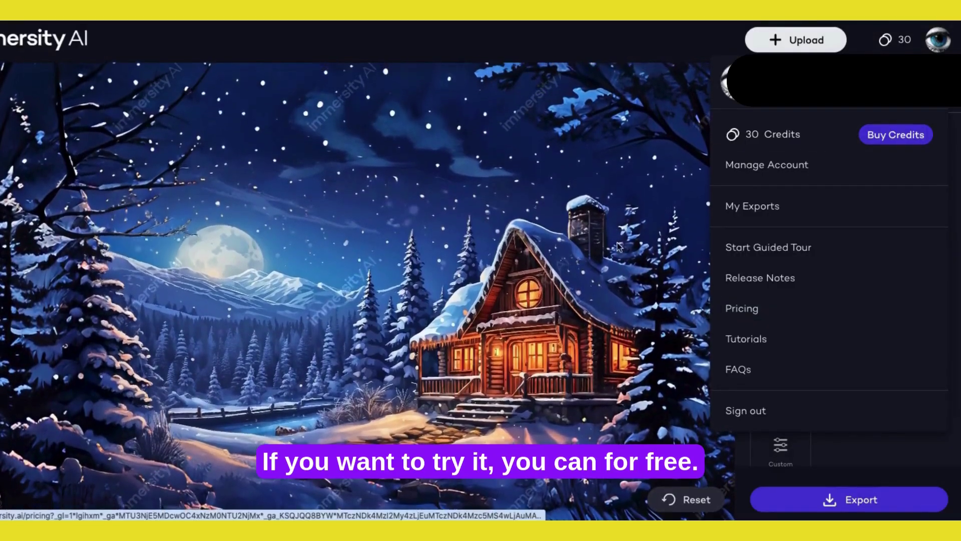
Upload the dinosaur image to Immersity AI as a new 3D motion project.
left_click(796, 40)
left_click(554, 317)
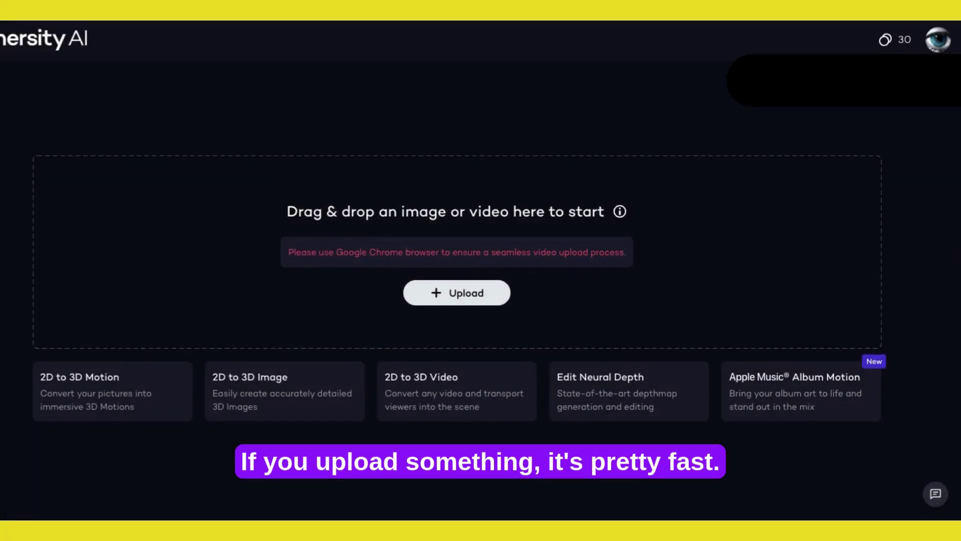
left_click_drag(960, 211, 836, 209)
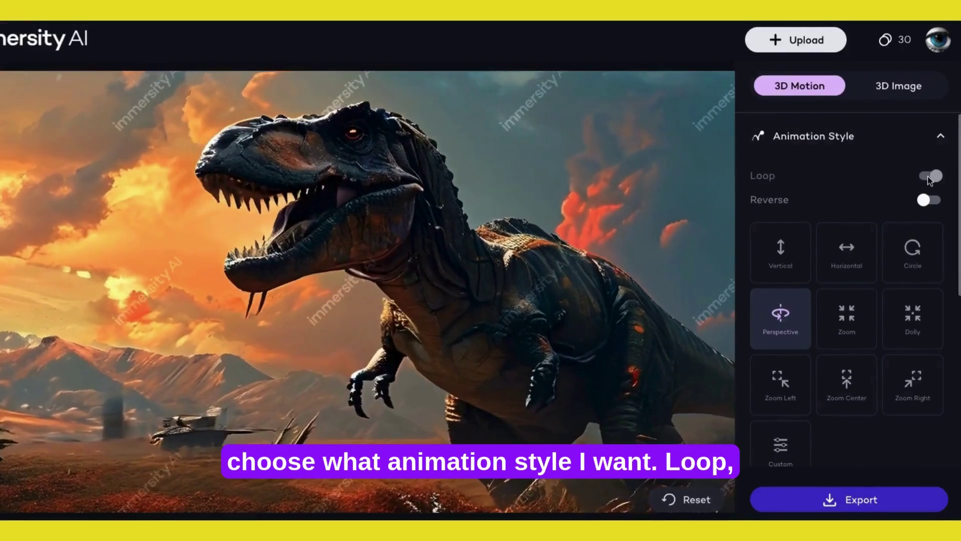
Preview the Vertical, Horizontal, Circle, Dolly and Zoom animation styles on the dinosaur image and settle on Perspective.
left_click(771, 258)
left_click(851, 256)
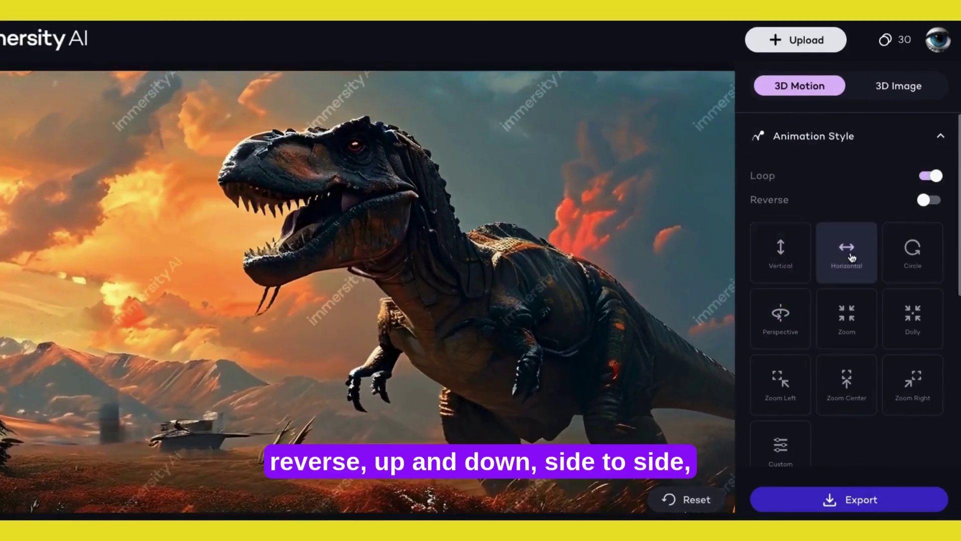
left_click(917, 250)
left_click(916, 325)
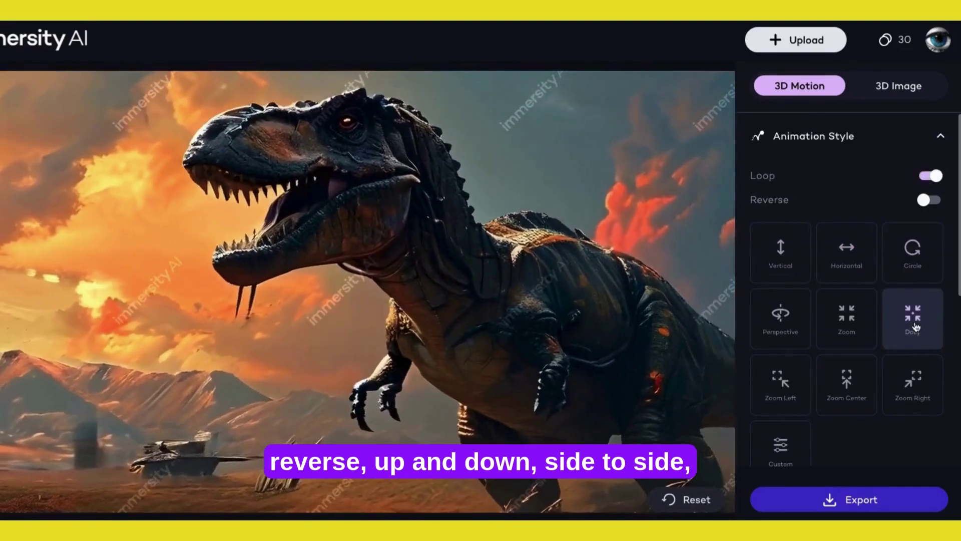
left_click(847, 320)
left_click(765, 322)
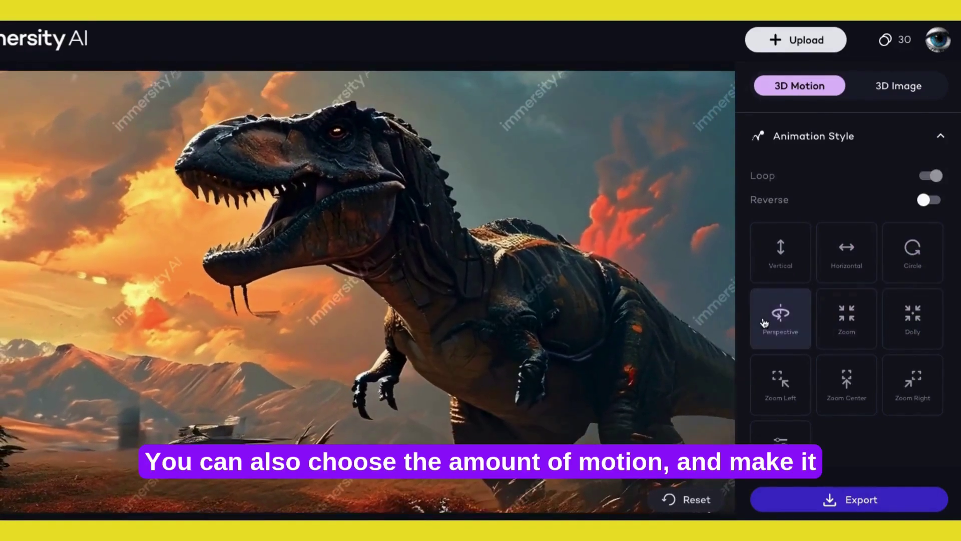
Expand the manual settings, and set the amount of motion to 31% and the animation length to 10 seconds.
scroll(762, 369, "down", 4)
left_click(941, 332)
scroll(833, 377, "down", 4)
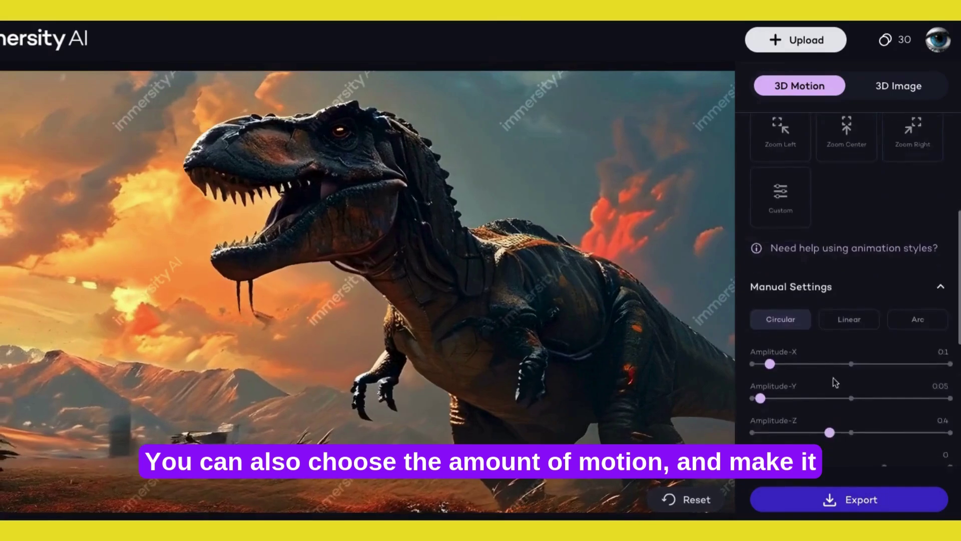
scroll(851, 300, "up", 2)
scroll(819, 428, "down", 4)
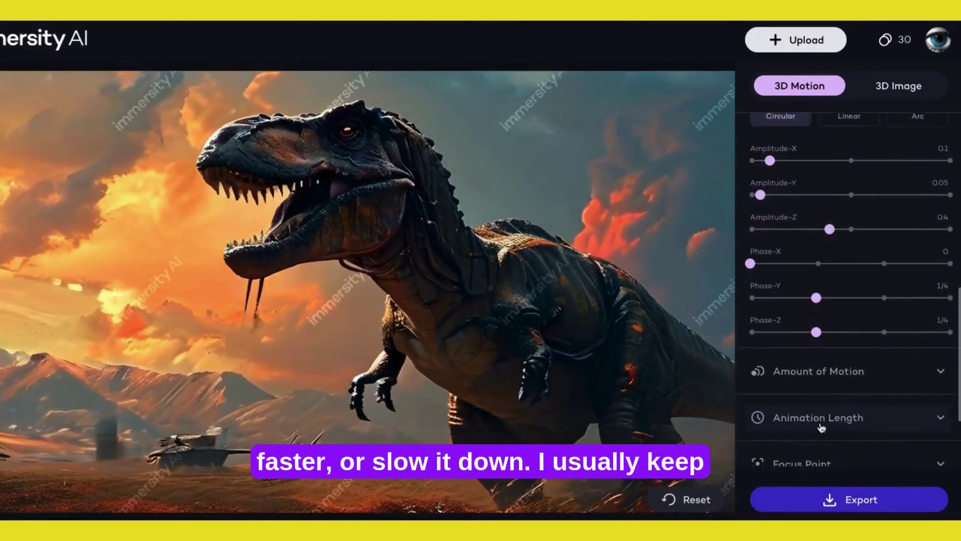
left_click(852, 369)
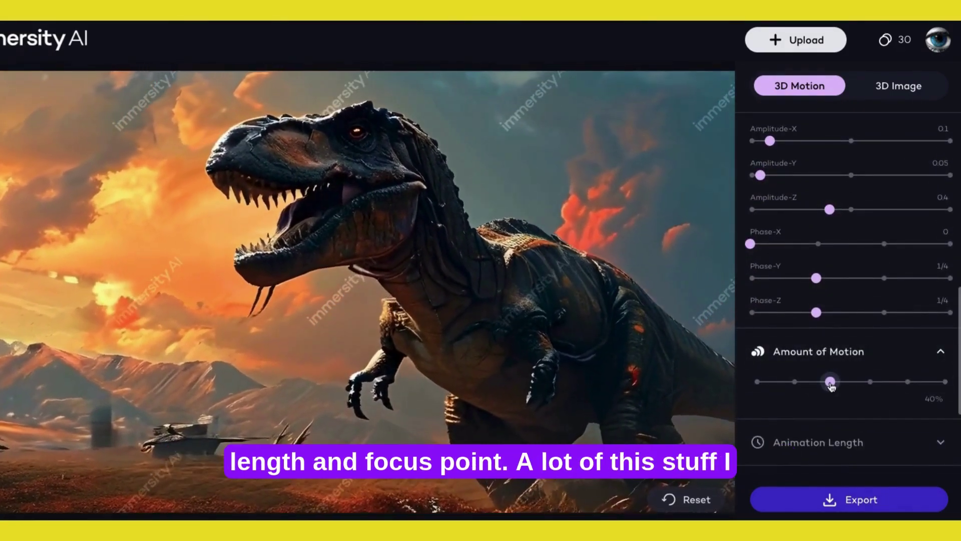
scroll(871, 402, "down", 2)
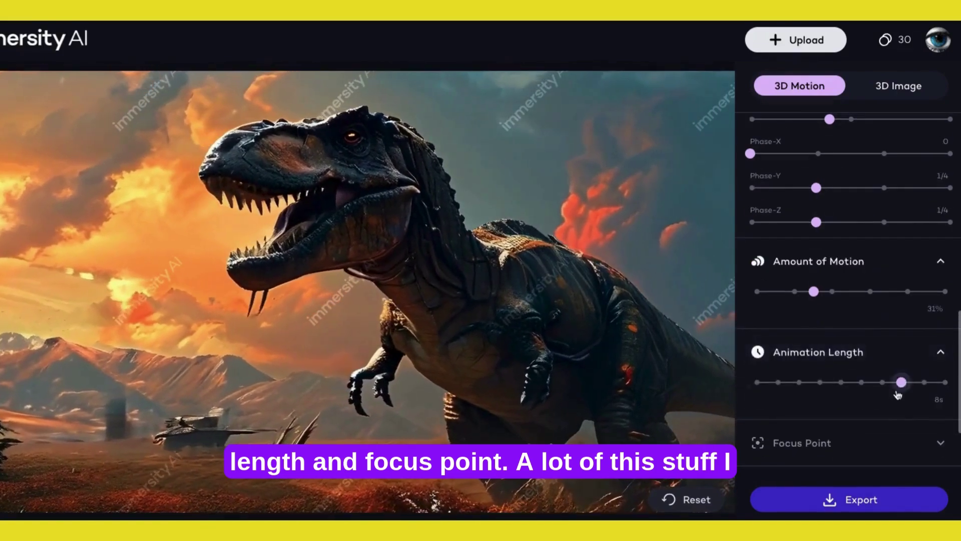
scroll(941, 389, "down", 1)
scroll(869, 409, "down", 2)
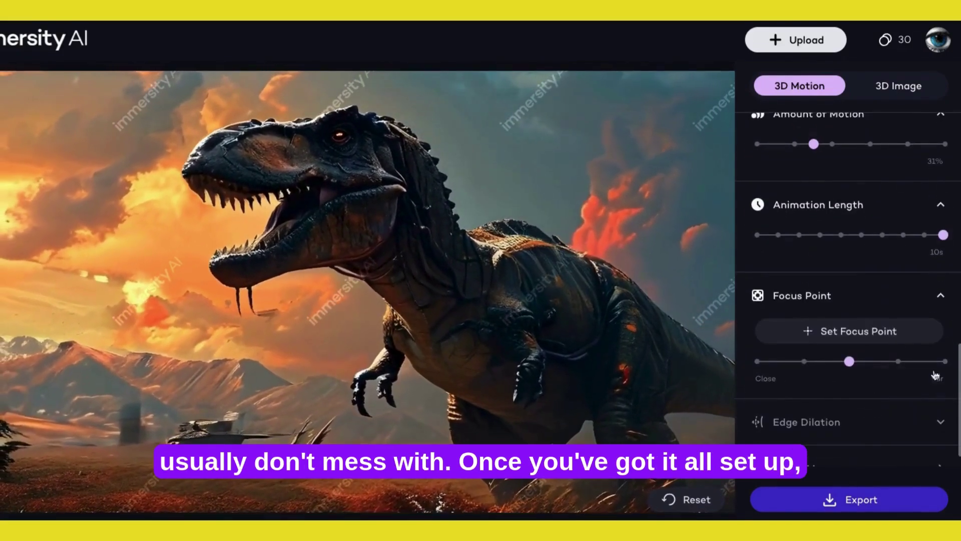
Set the focus point close, on the dinosaur's head, and review the animation settings down to Edge Dilation.
left_click(408, 173)
scroll(835, 408, "down", 1)
scroll(835, 407, "up", 5)
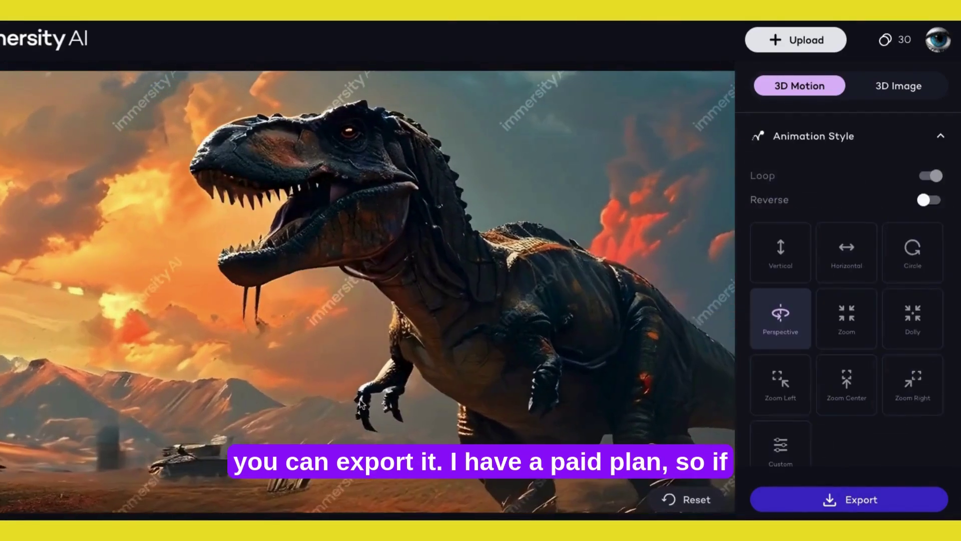
scroll(833, 376, "down", 6)
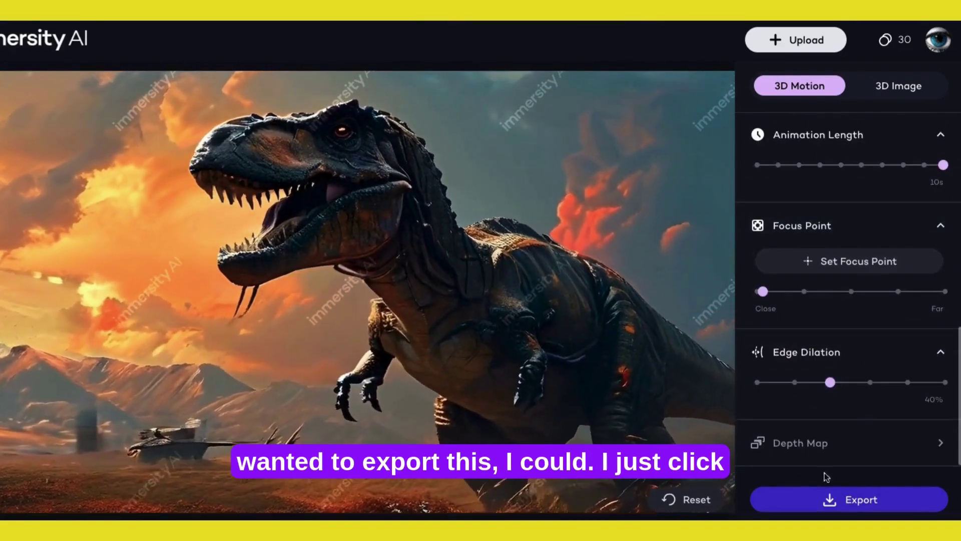
Start exporting the animation as MP4 3D Motion, compare the Limited size and choose the Plus (1280x720) size.
left_click(850, 506)
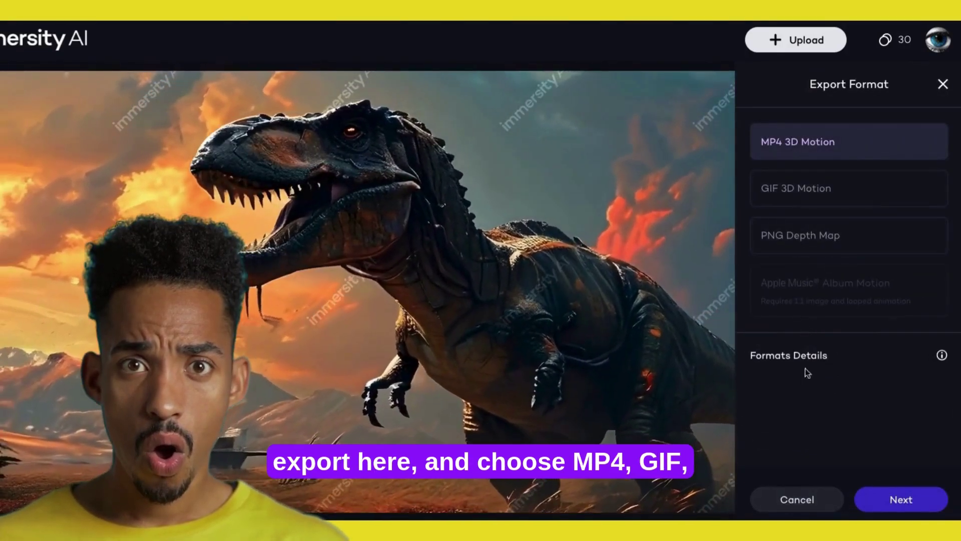
left_click(901, 499)
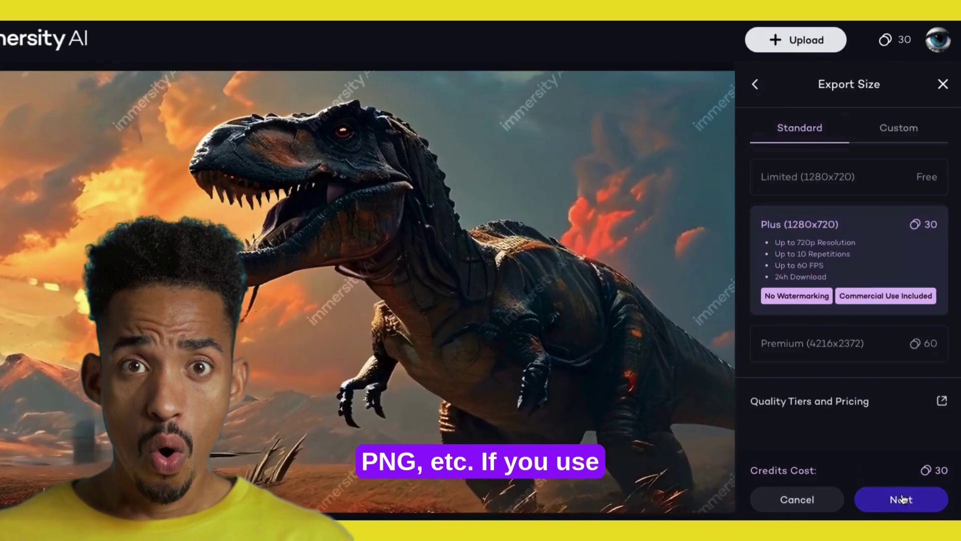
left_click(835, 180)
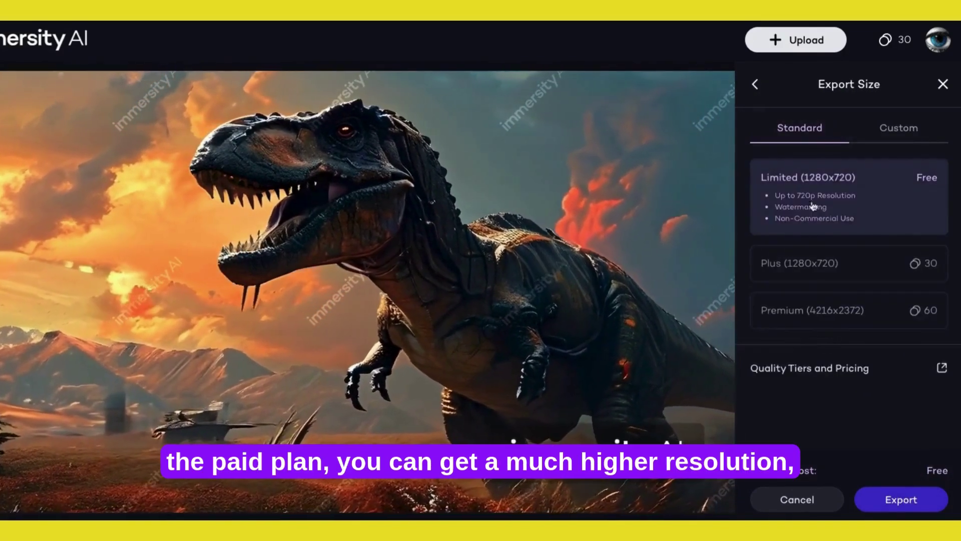
left_click(851, 265)
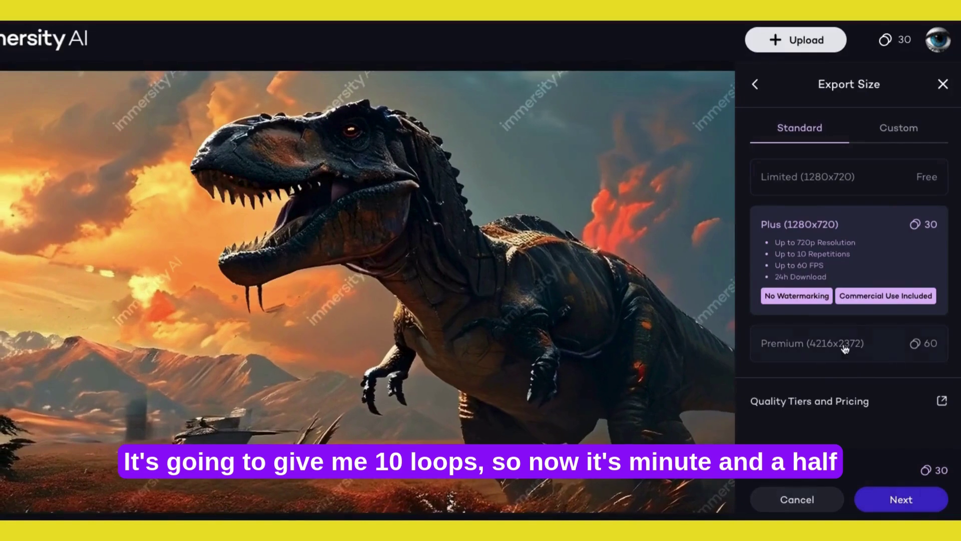
left_click(891, 495)
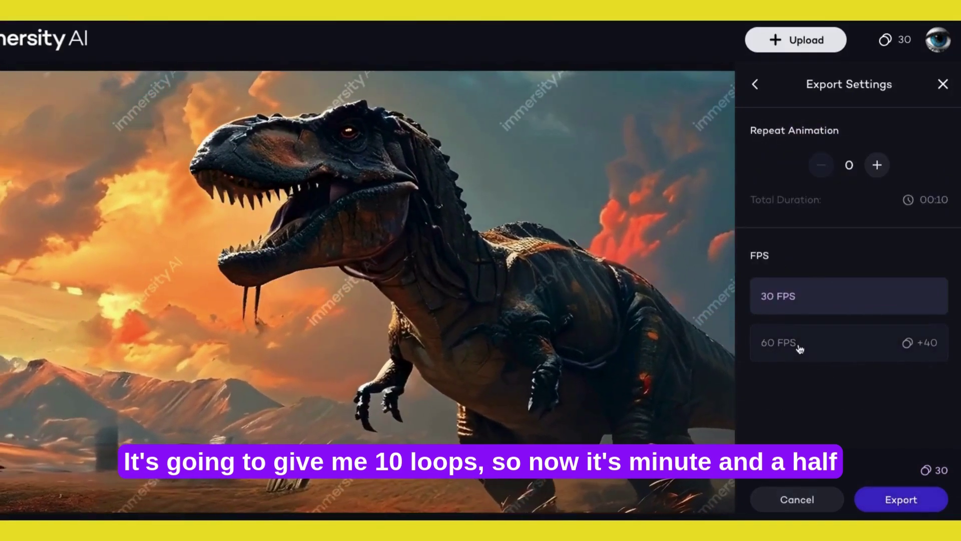
Increase the number of times the animation repeats in the export settings.
left_click(877, 165)
left_click(878, 165)
left_click(878, 165)
left_click(878, 165)
left_click(877, 165)
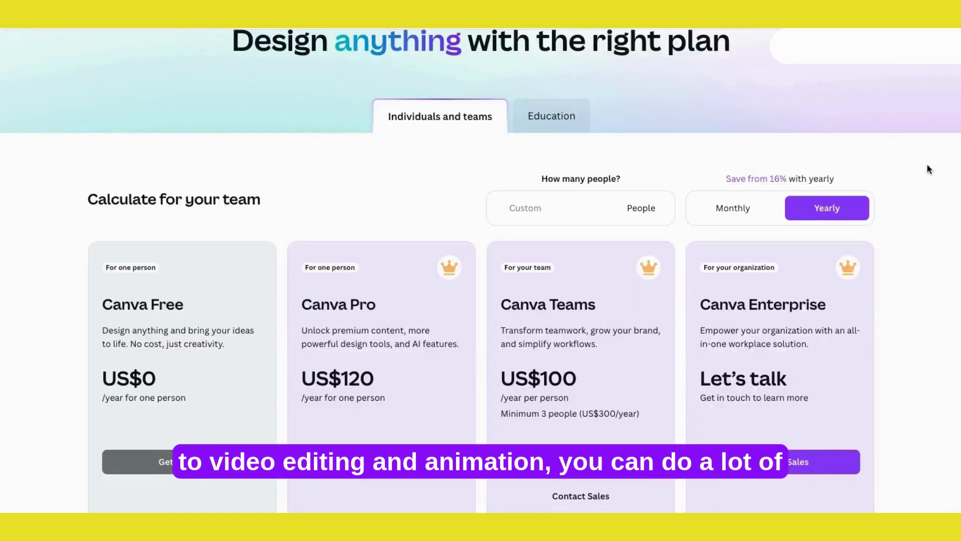
Switch to Canva's pricing page and examine the prices and features of the Free, Pro, Teams and Enterprise plans.
scroll(928, 167, "down", 1)
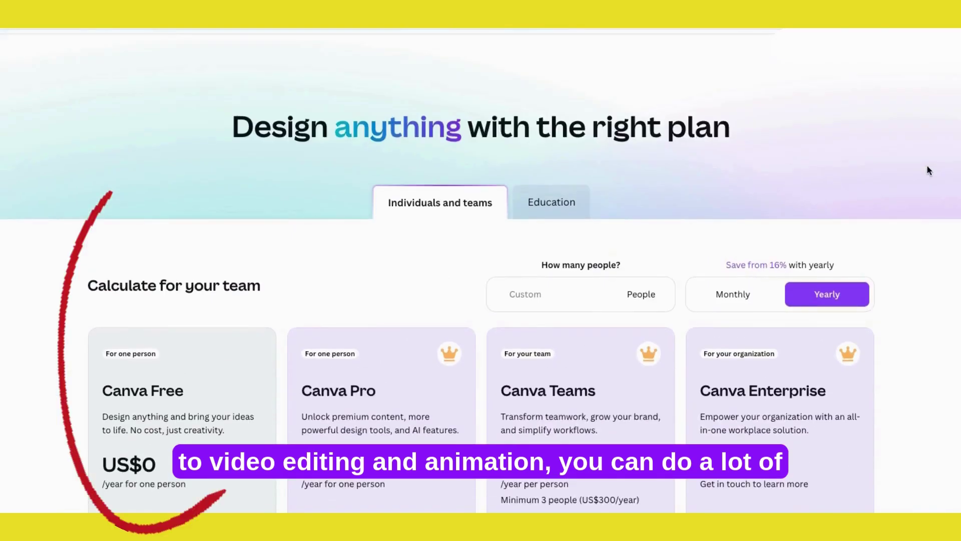
scroll(927, 167, "up", 2)
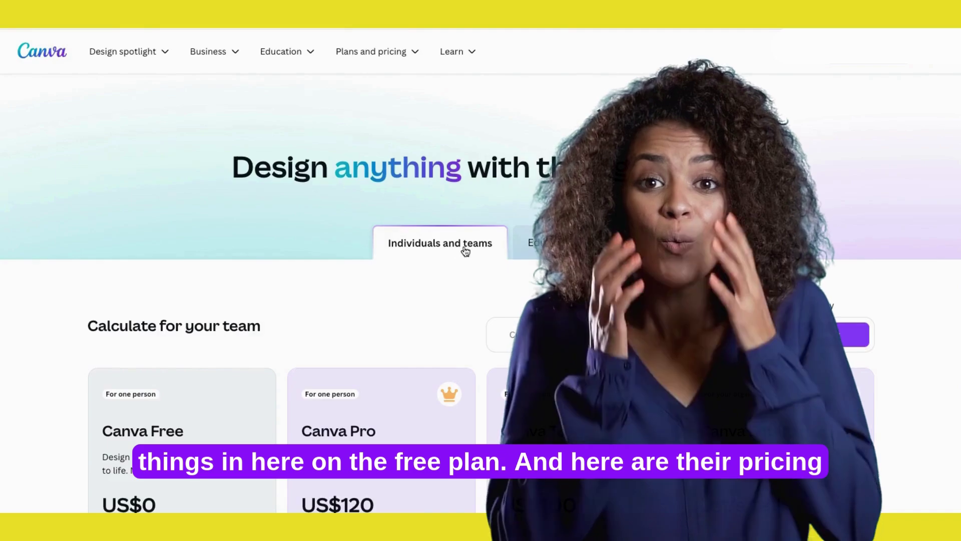
scroll(385, 215, "down", 2)
scroll(384, 215, "down", 1)
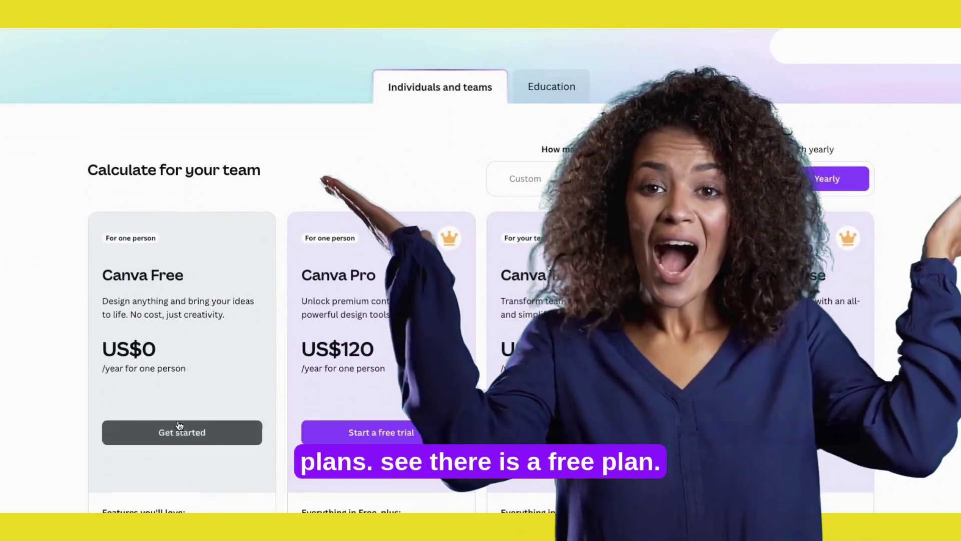
scroll(86, 426, "down", 2)
scroll(86, 423, "down", 3)
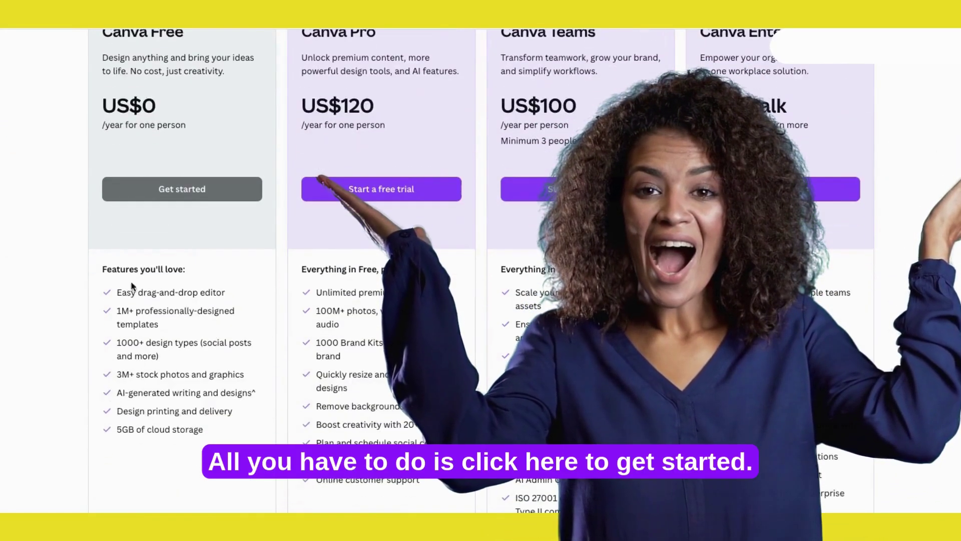
scroll(269, 348, "up", 2)
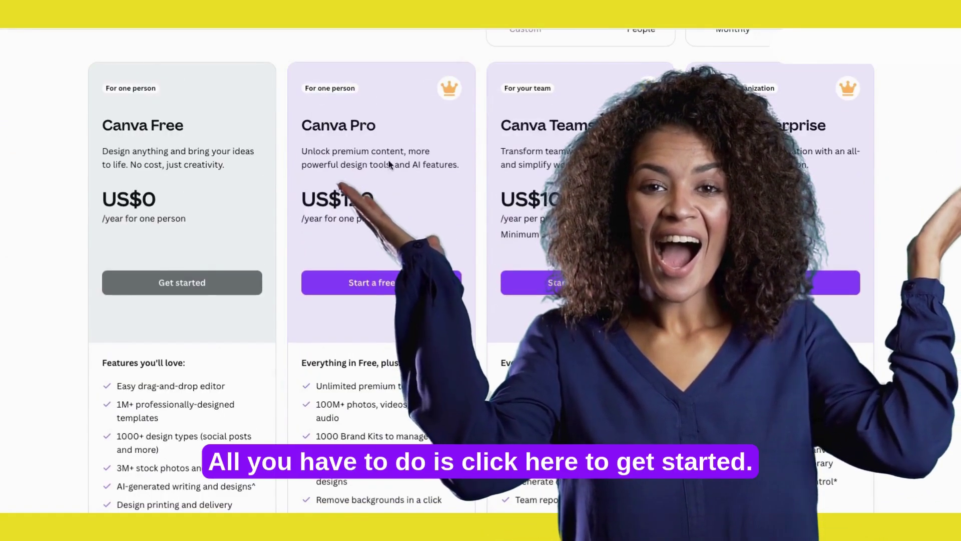
scroll(286, 358, "down", 3)
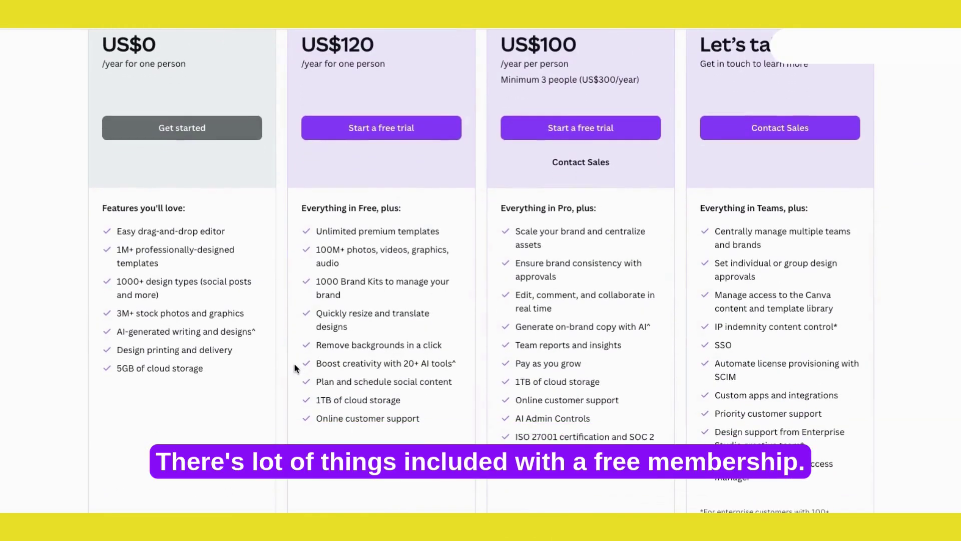
scroll(295, 367, "up", 2)
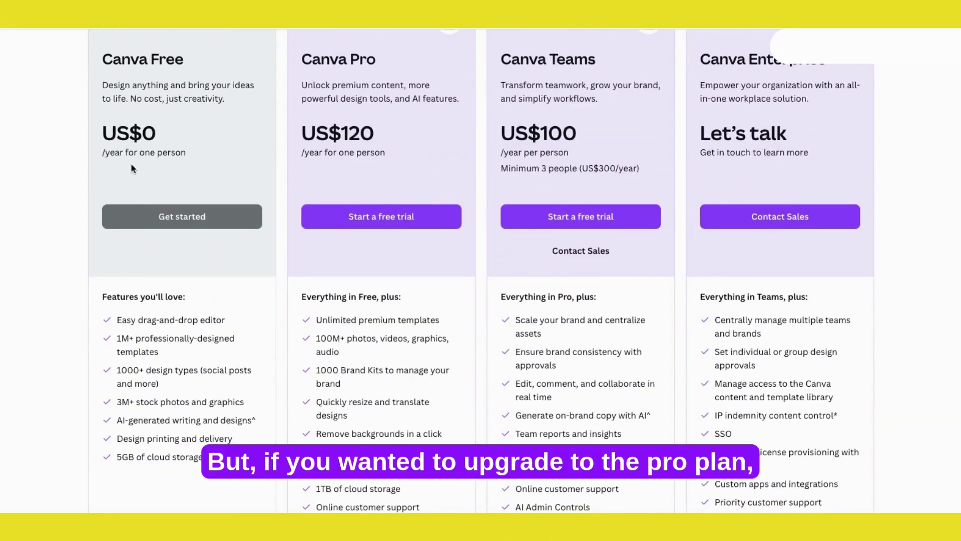
scroll(22, 329, "down", 5)
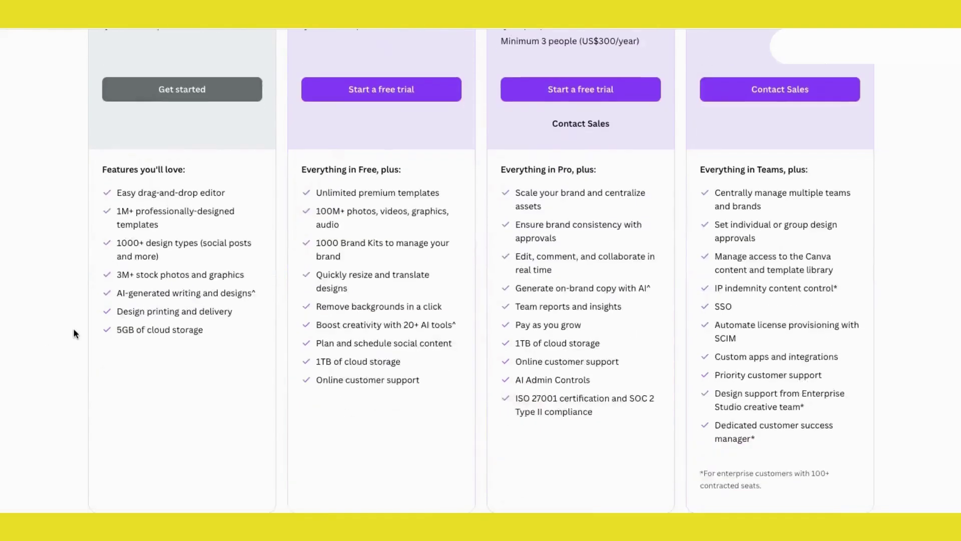
Compare the yearly prices of Canva Free and Canva Pro and the features each one includes.
scroll(77, 326, "up", 9)
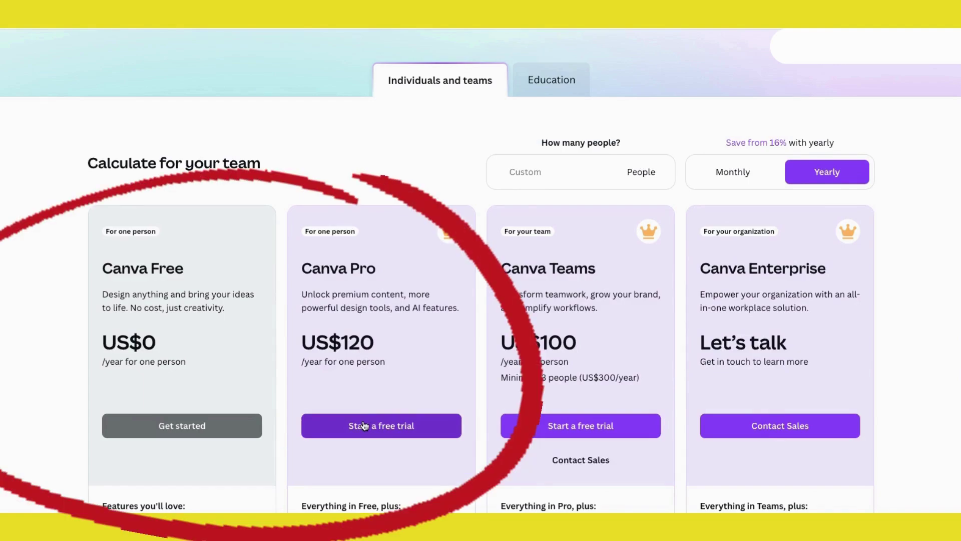
scroll(403, 334, "down", 3)
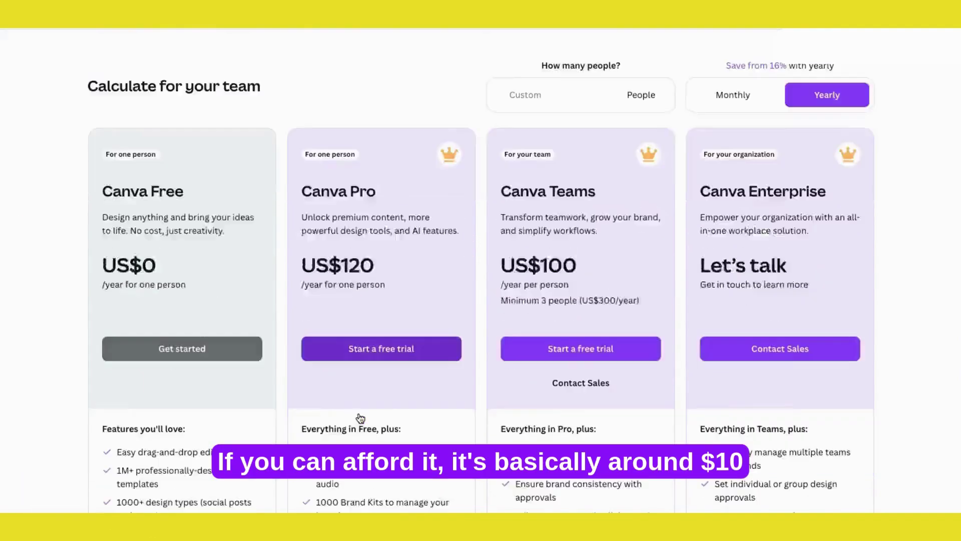
scroll(395, 375, "down", 3)
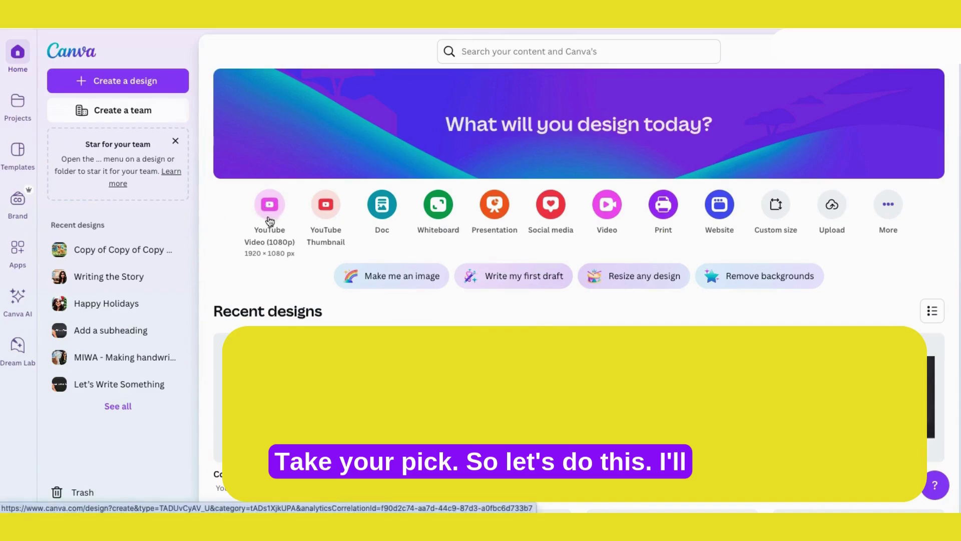
Create a blank YouTube Video (1080p) design and look over the editing tools offered.
left_click(608, 203)
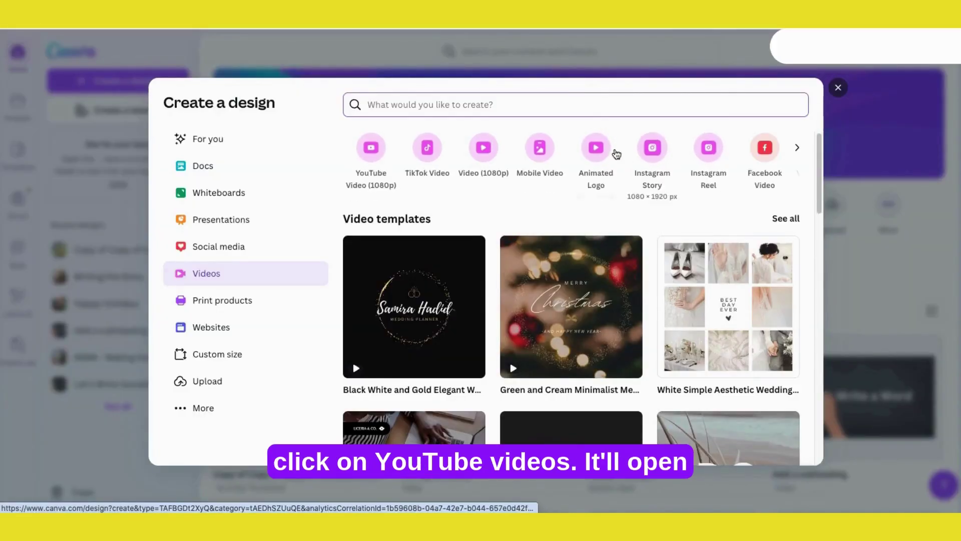
left_click(372, 149)
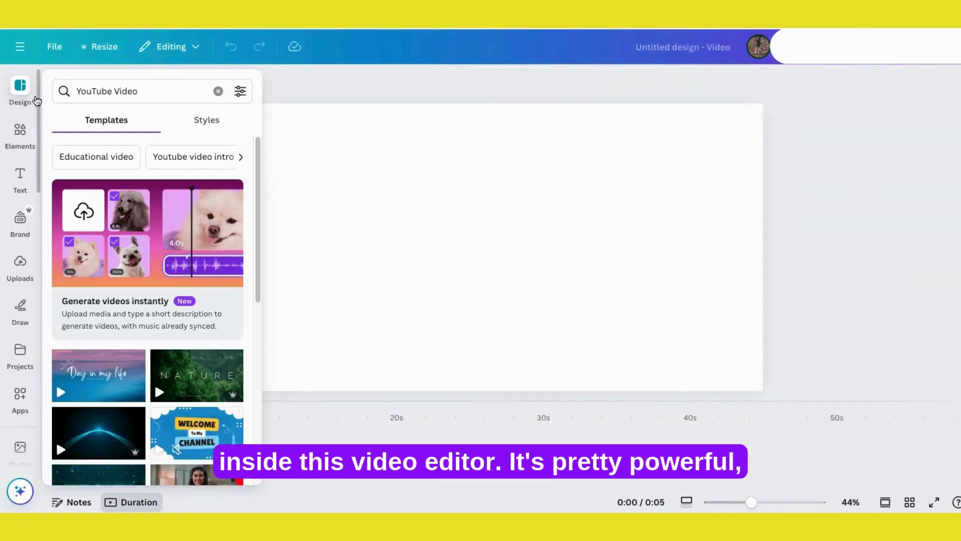
scroll(150, 301, "down", 7)
scroll(200, 201, "up", 5)
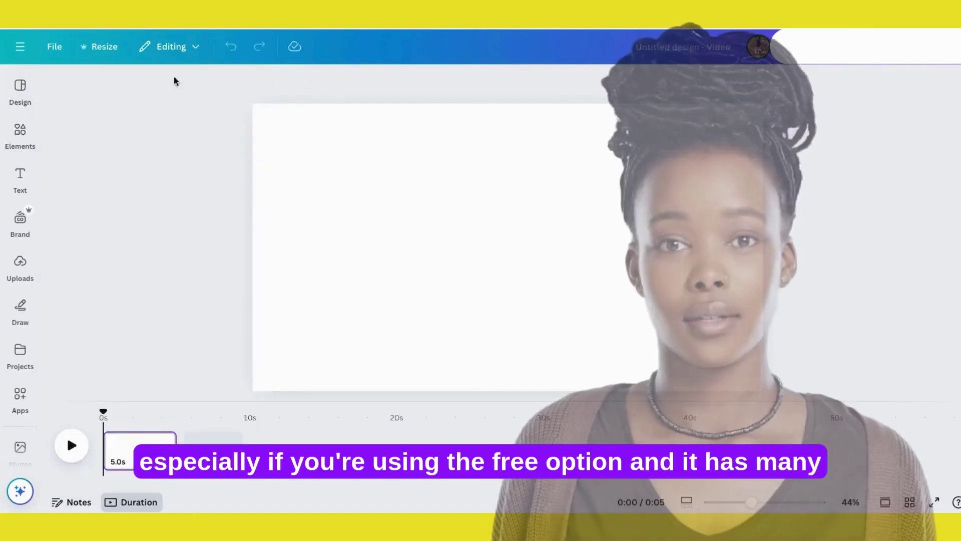
Browse the elements library from audio, videos and the AI image generator down to frames, grids, mockups and collections.
left_click(20, 133)
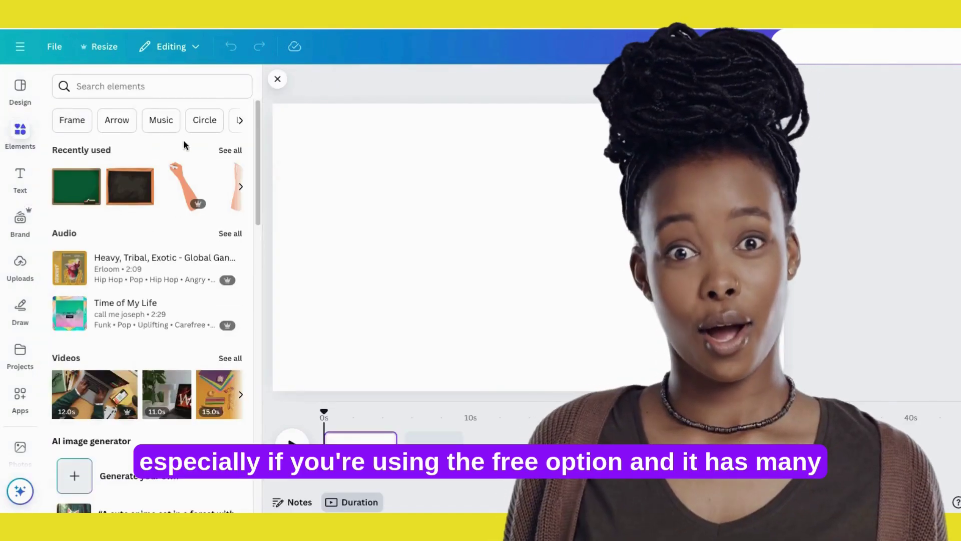
scroll(145, 214, "down", 7)
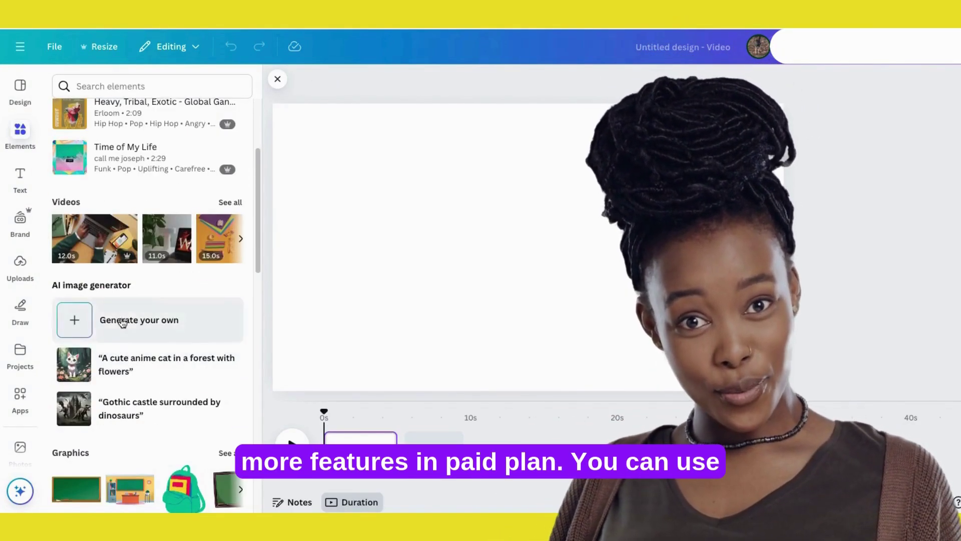
scroll(149, 290, "down", 6)
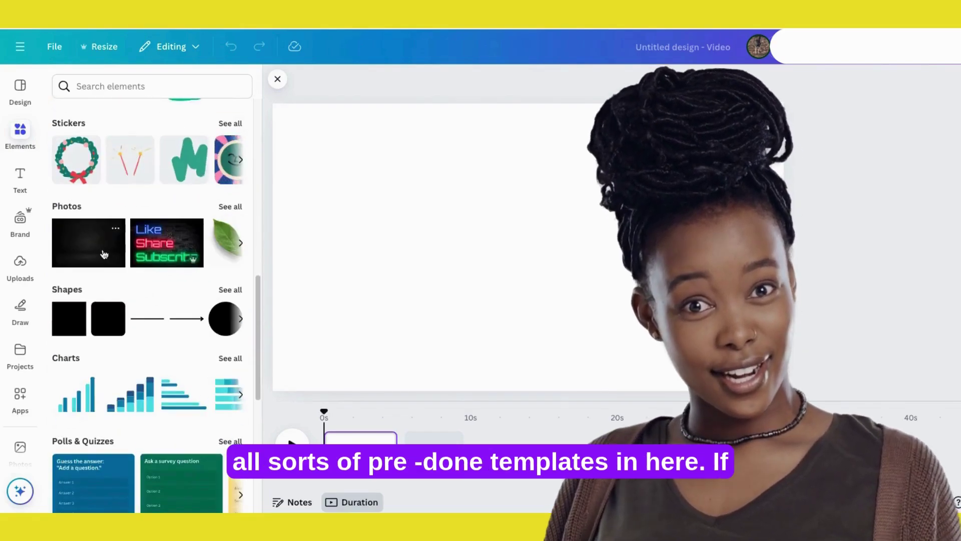
scroll(94, 245, "down", 6)
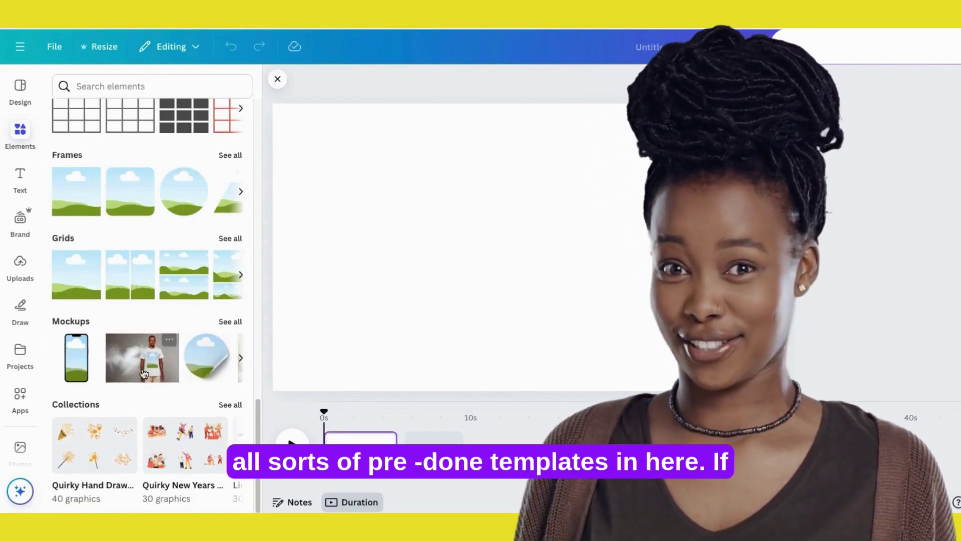
scroll(162, 454, "up", 12)
Look through the text options, including recently used styles and the ready-made font combinations.
left_click(20, 180)
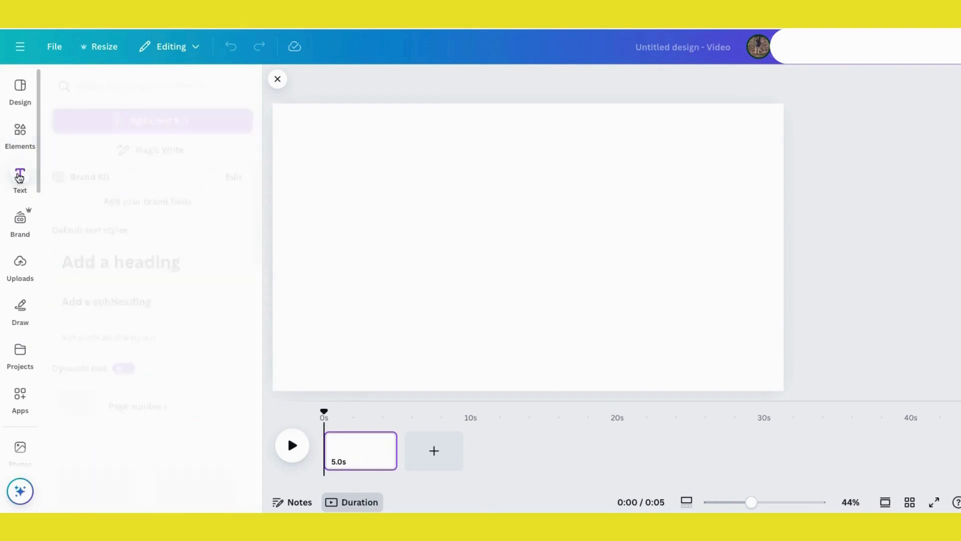
scroll(229, 411, "down", 5)
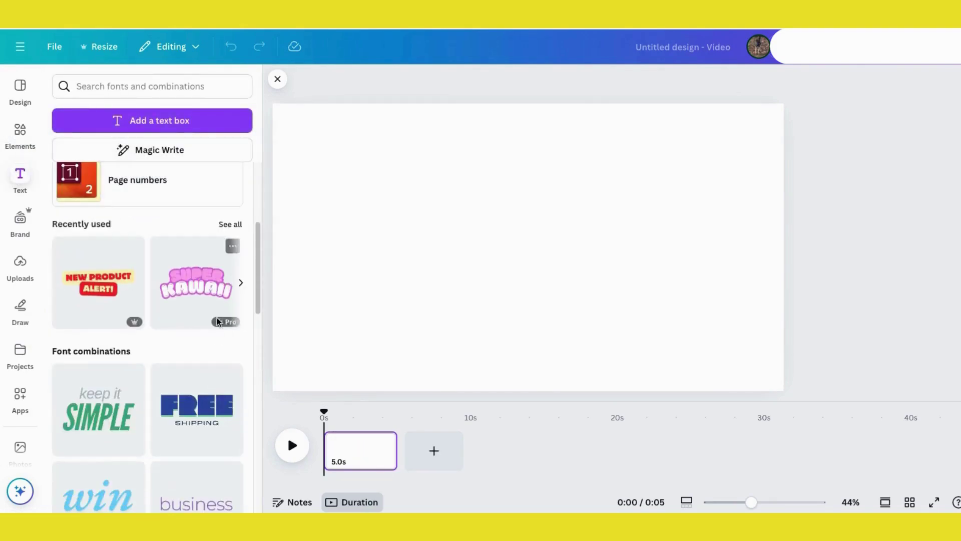
scroll(213, 335, "up", 1)
scroll(104, 277, "down", 5)
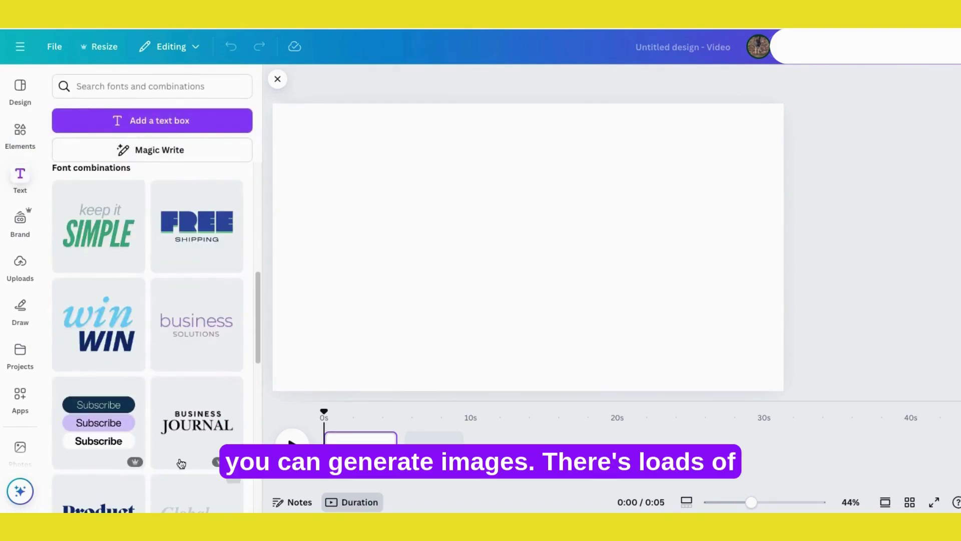
scroll(181, 464, "down", 7)
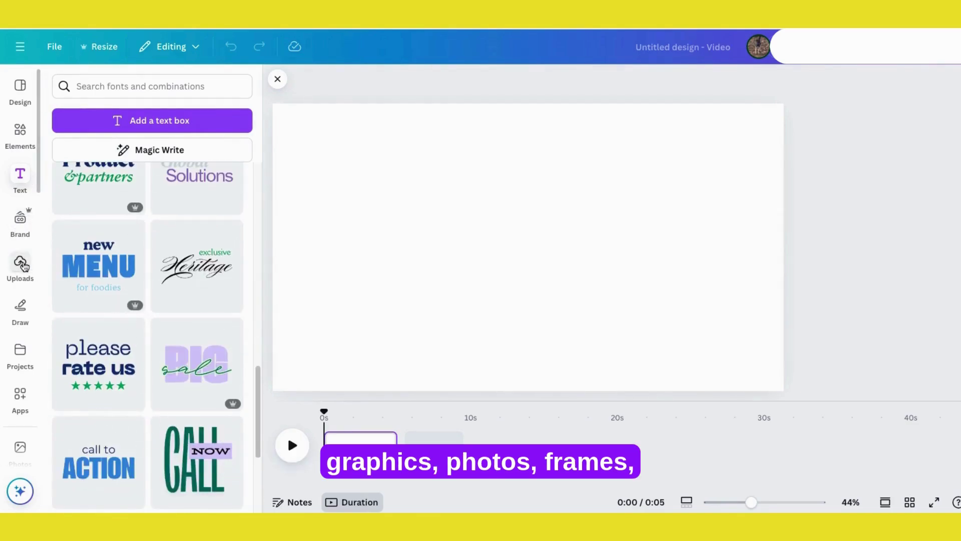
Check the uploaded videos and audio, the drawing tools, and the images and videos stored in the projects.
left_click(23, 263)
left_click(155, 173)
left_click(220, 180)
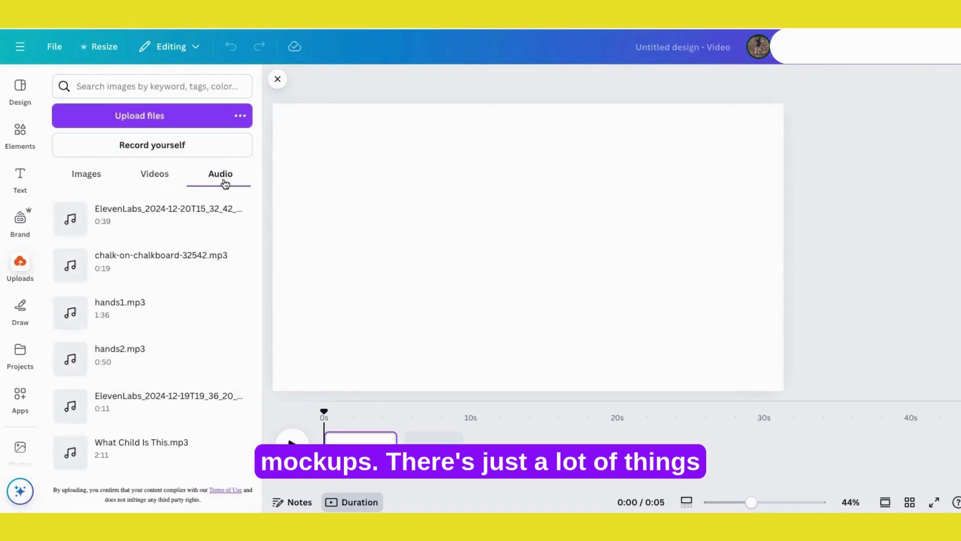
left_click(19, 309)
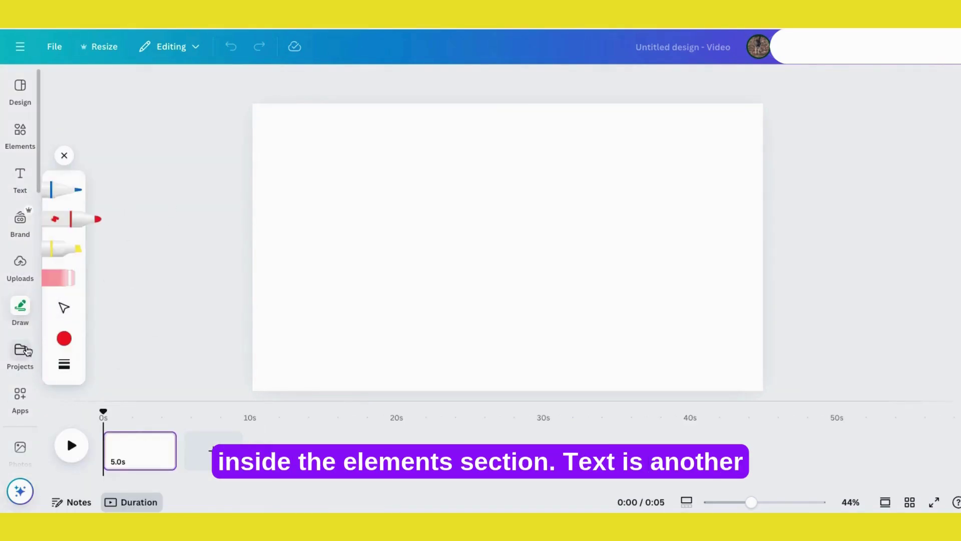
left_click(20, 352)
scroll(143, 332, "down", 5)
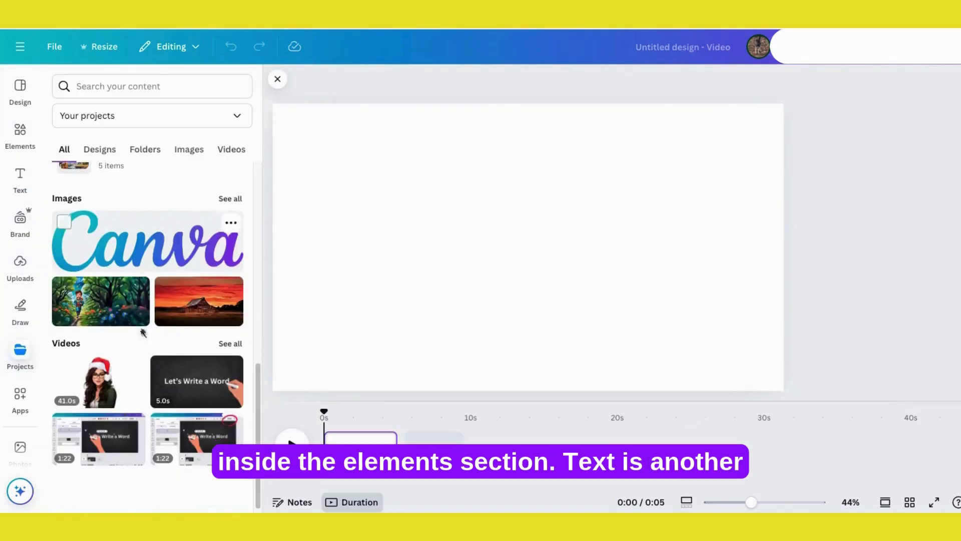
Browse the available apps, including the AI-powered ones, and the additional tools such as Background, Bulk create and Magic Media.
left_click(20, 398)
scroll(215, 275, "down", 1)
scroll(218, 270, "up", 1)
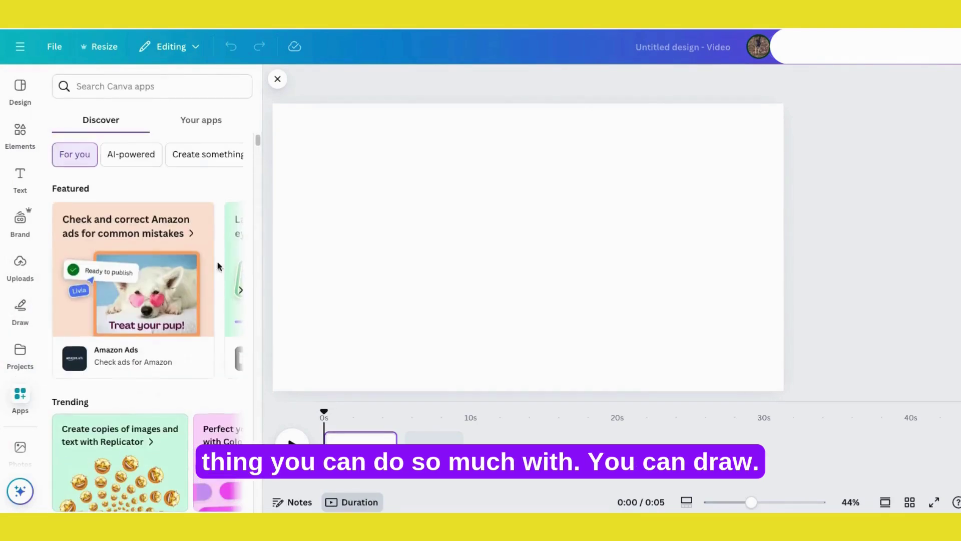
scroll(155, 376, "down", 10)
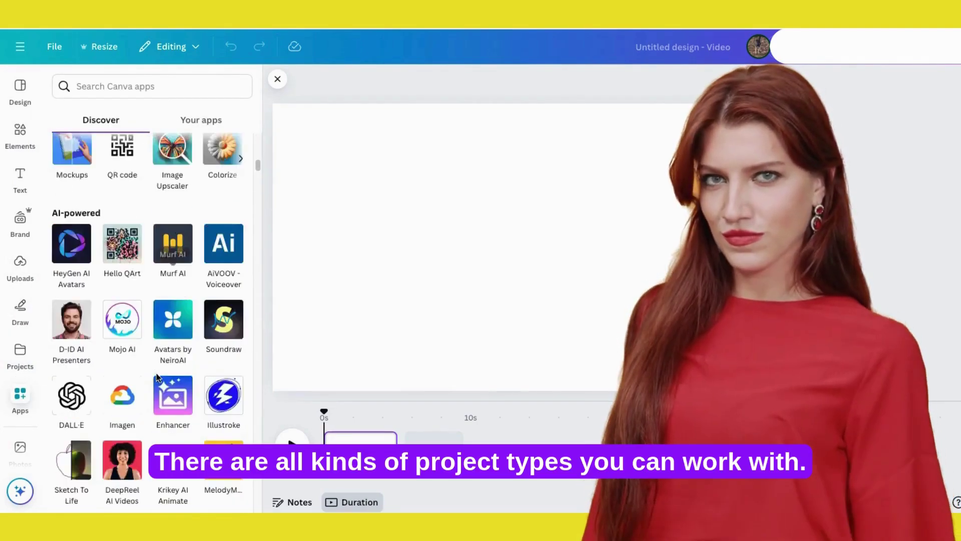
scroll(157, 376, "down", 9)
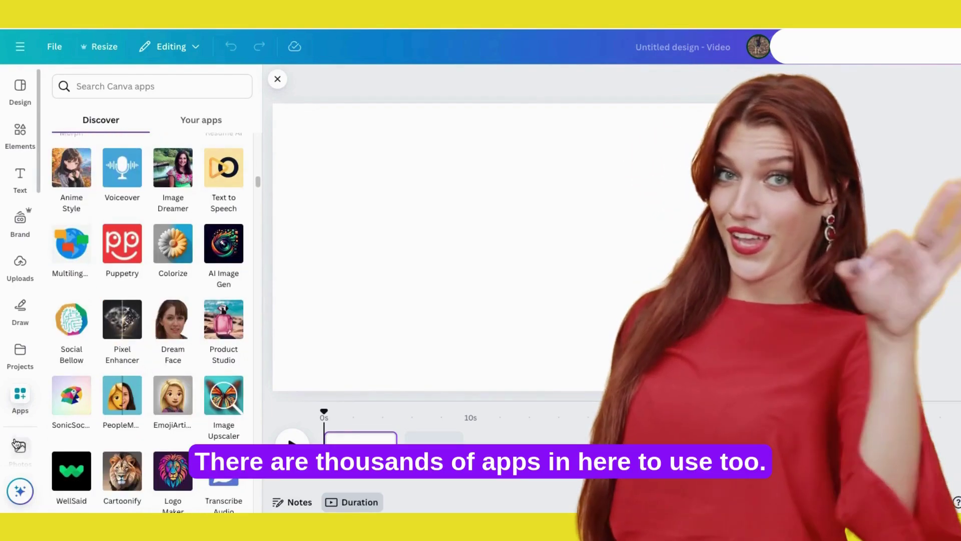
scroll(15, 444, "down", 5)
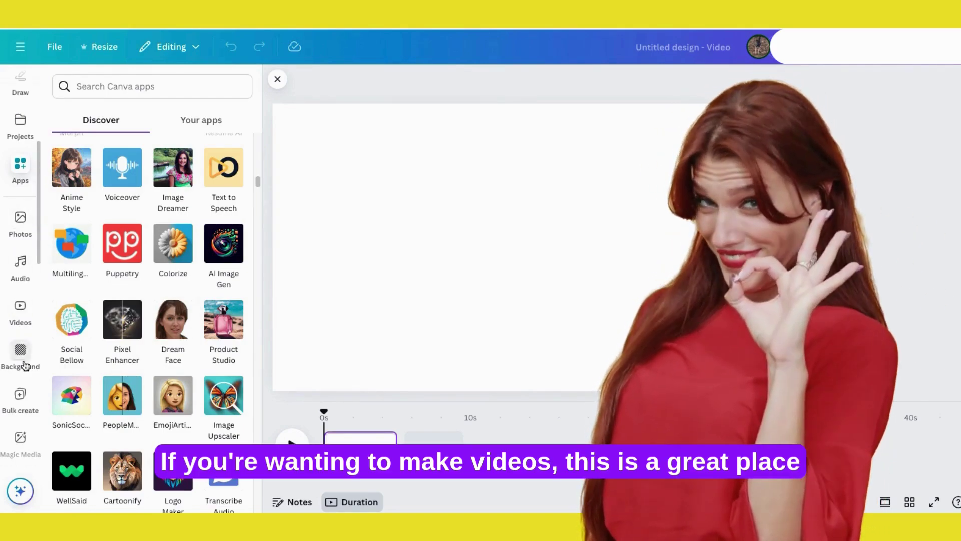
scroll(23, 350, "down", 3)
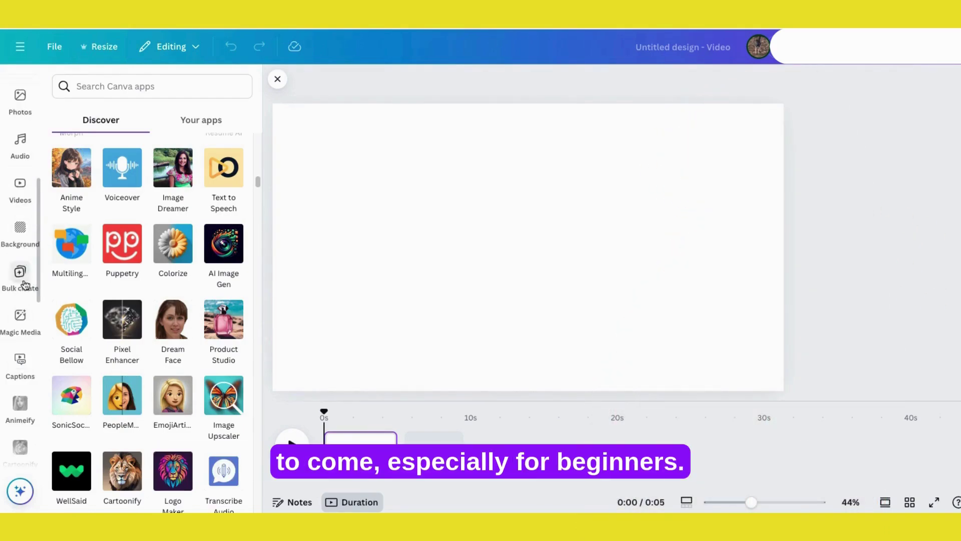
scroll(23, 360, "up", 8)
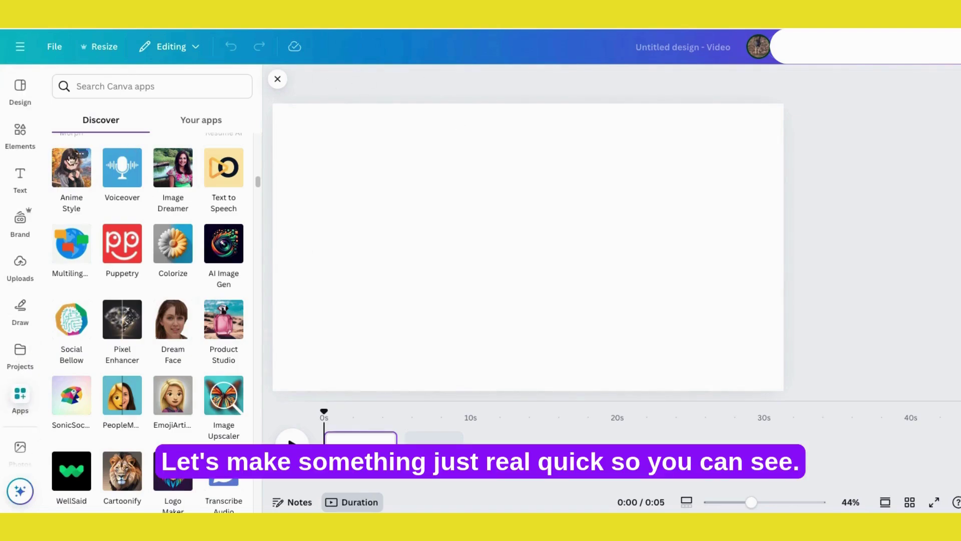
scroll(246, 178, "up", 10)
Search the elements for "bicycle" and limit the results to graphics.
left_click(20, 130)
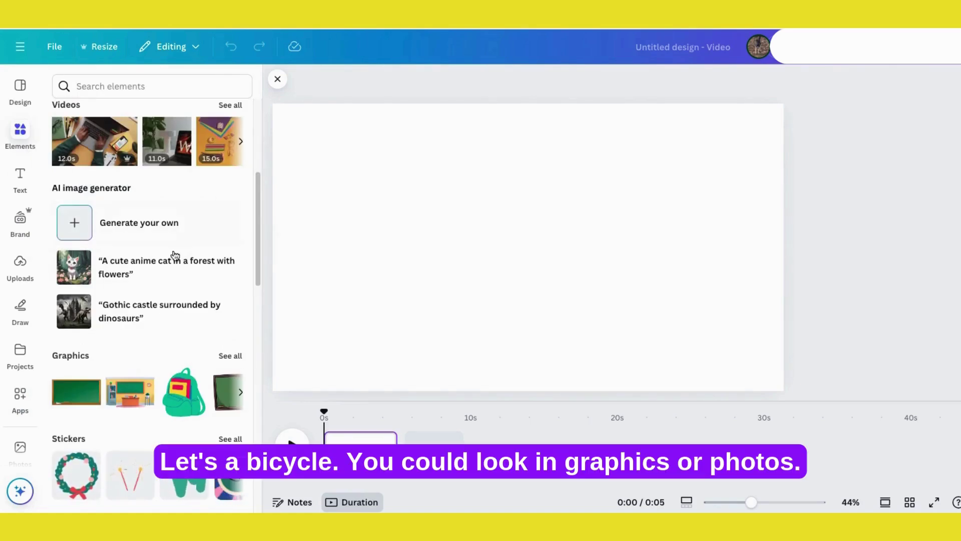
scroll(235, 181, "up", 5)
left_click(125, 86)
type("bic")
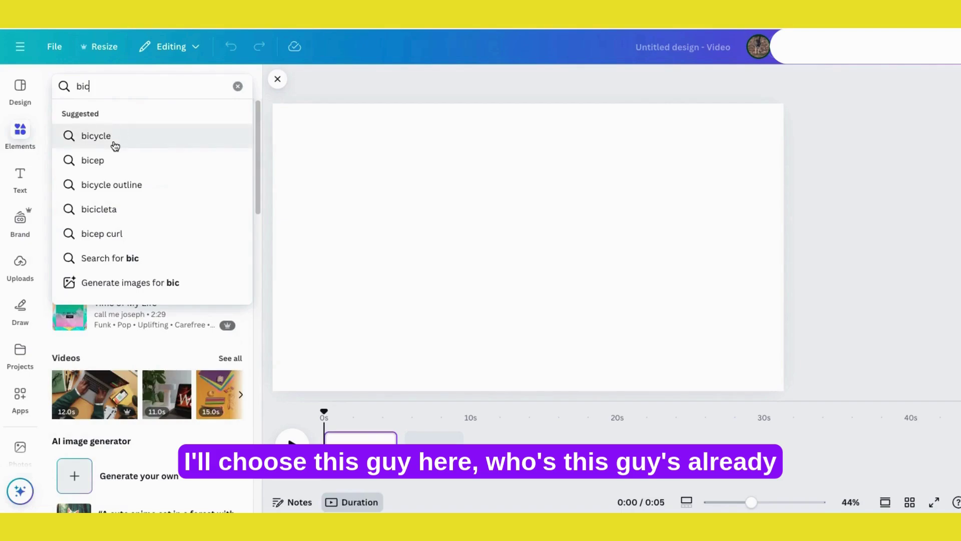
left_click(114, 144)
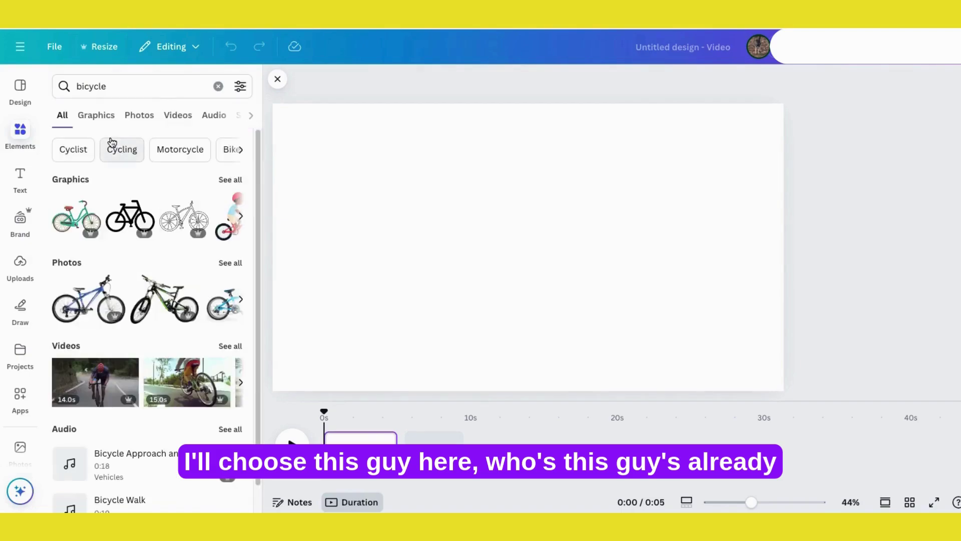
left_click(97, 117)
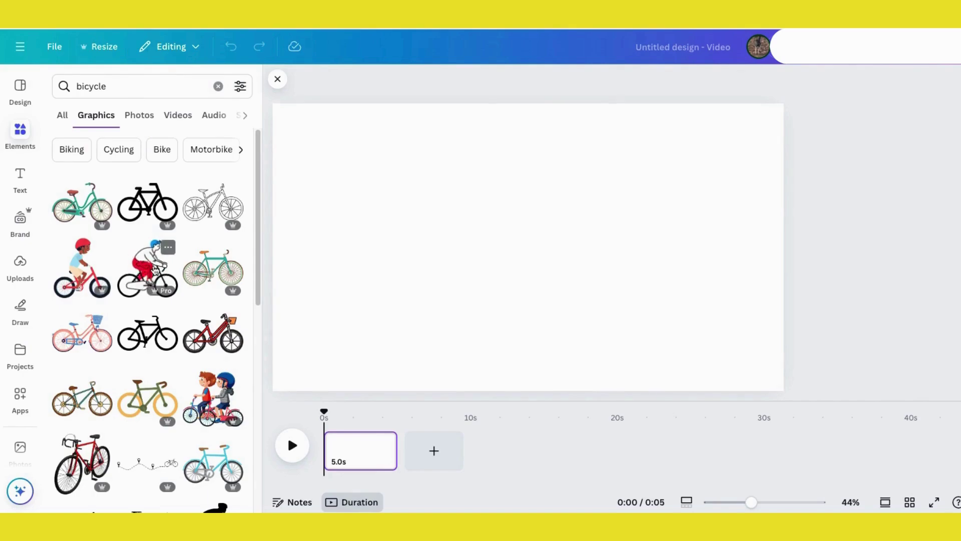
Add the animated cyclist with the blue helmet, shrink it and place it in the page's lower-left corner.
left_click(163, 295)
left_click_drag(644, 133, 551, 227)
left_click_drag(480, 295, 350, 309)
left_click(375, 158)
Search the graphics for "city park" and look through them for a background scene.
left_click(117, 88)
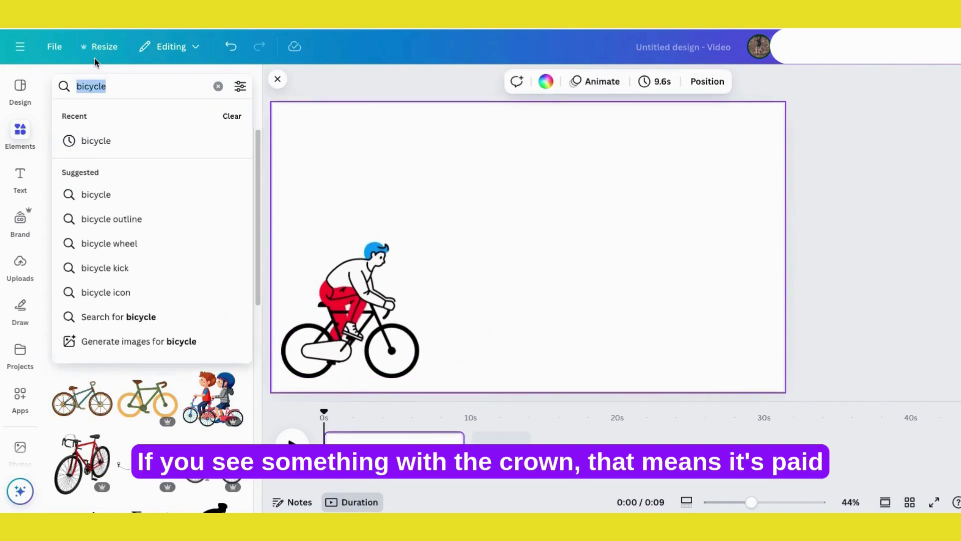
type("city park")
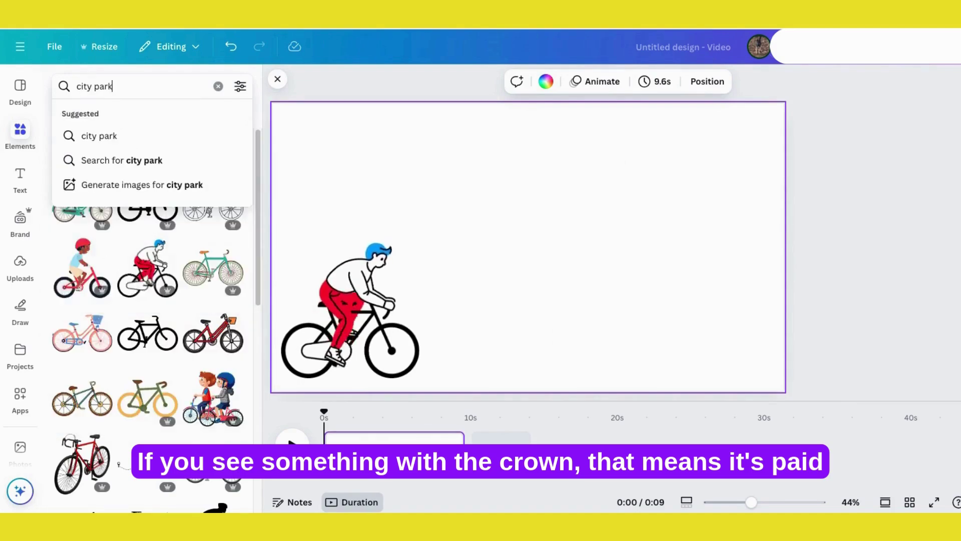
key("Return")
scroll(145, 277, "down", 3)
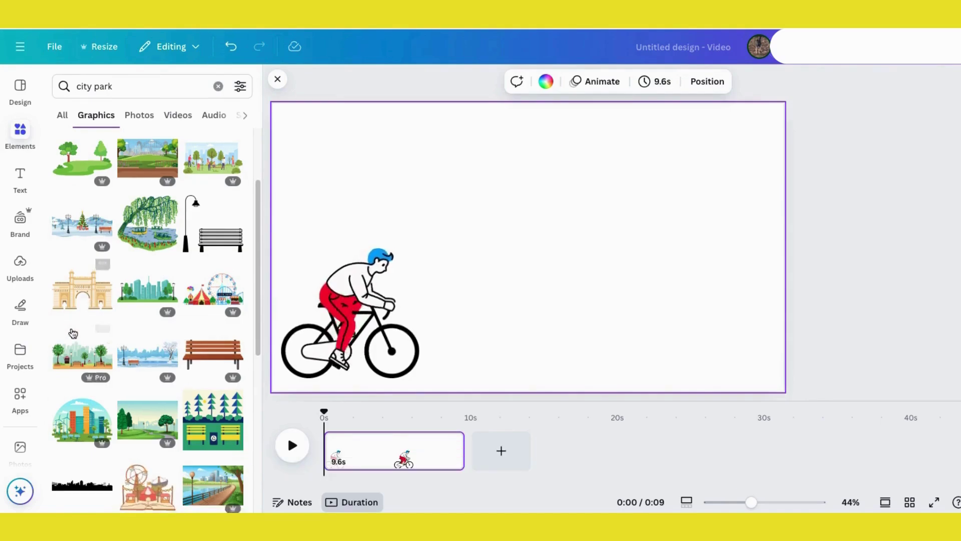
scroll(72, 333, "down", 5)
scroll(72, 332, "down", 1)
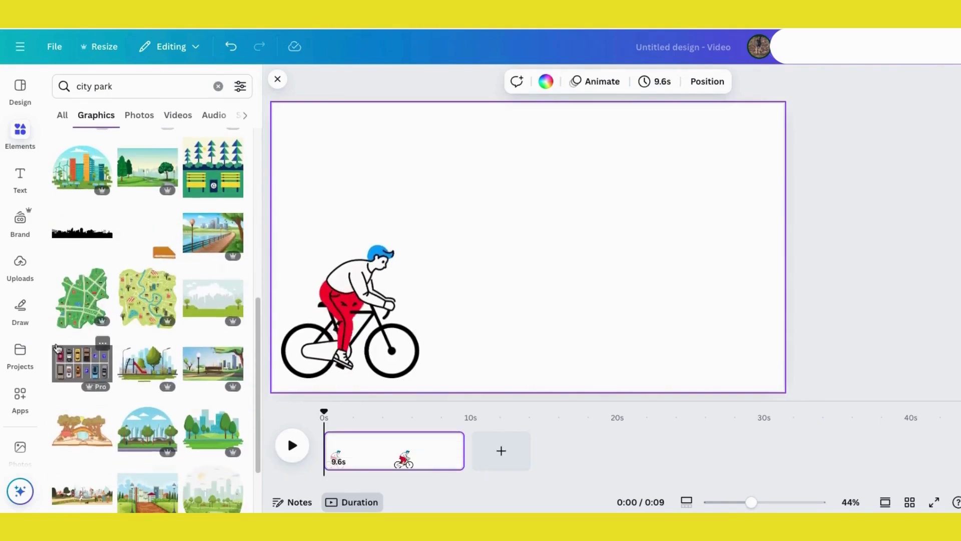
Add the park bench and skyline graphic, enlarge it to cover the whole page and layer it behind the cyclist.
left_click(213, 380)
left_click_drag(504, 248, 343, 145)
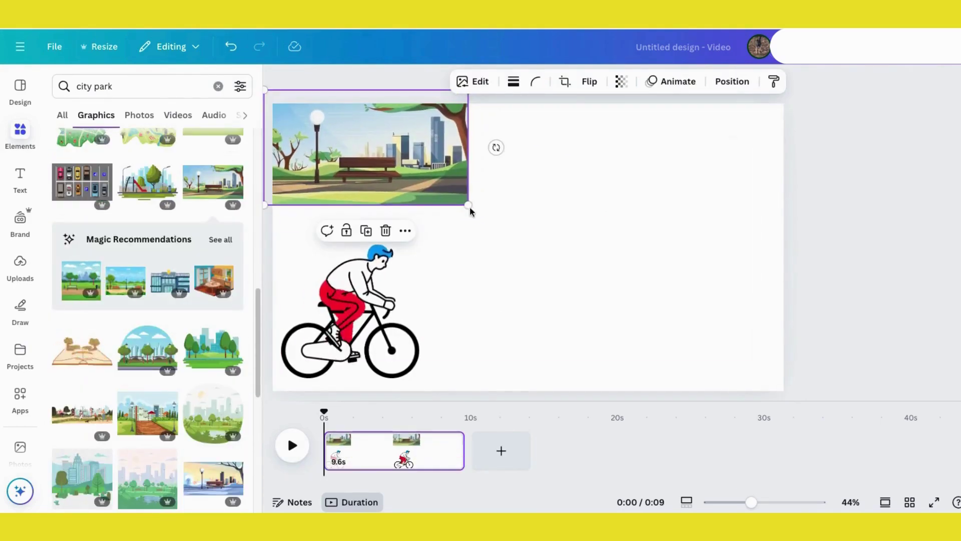
left_click_drag(470, 211, 818, 403)
left_click(731, 81)
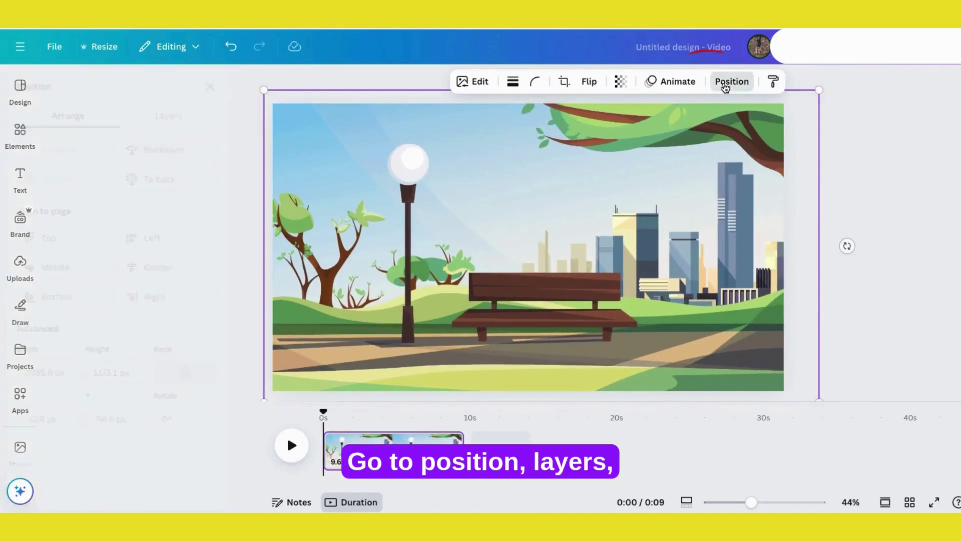
left_click(204, 116)
left_click_drag(155, 189, 158, 255)
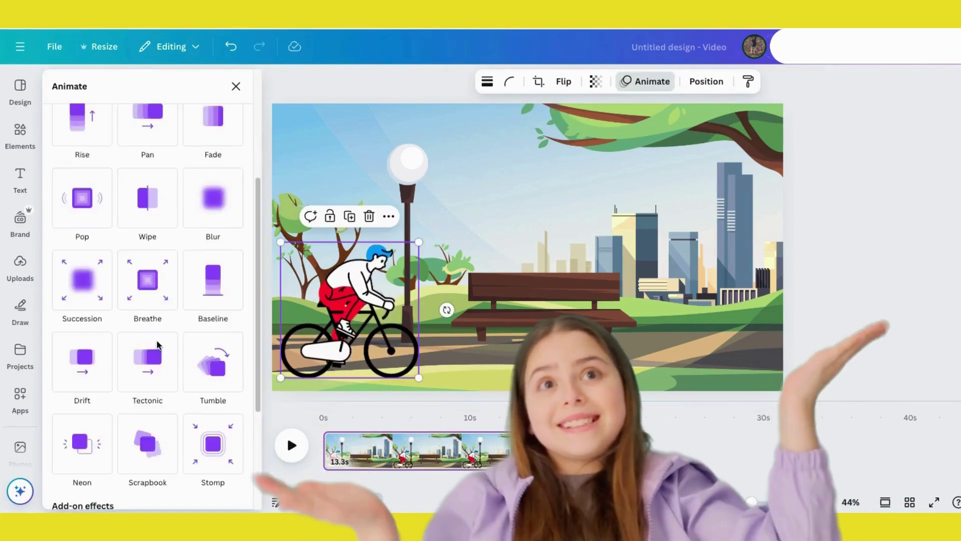
Create a custom animation for the cyclist along a nearly straight path across the park to the far edge of the page.
scroll(150, 346, "down", 3)
scroll(146, 350, "down", 2)
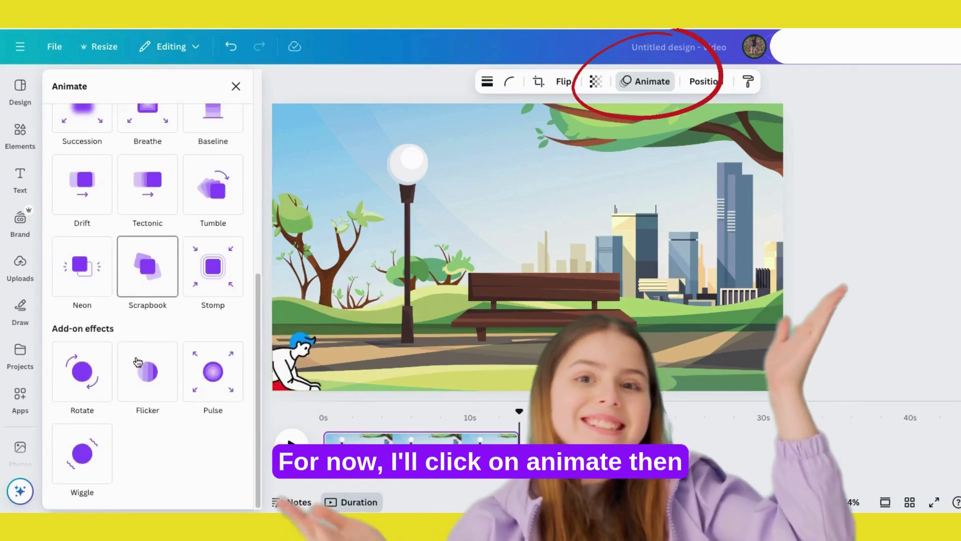
scroll(138, 361, "up", 10)
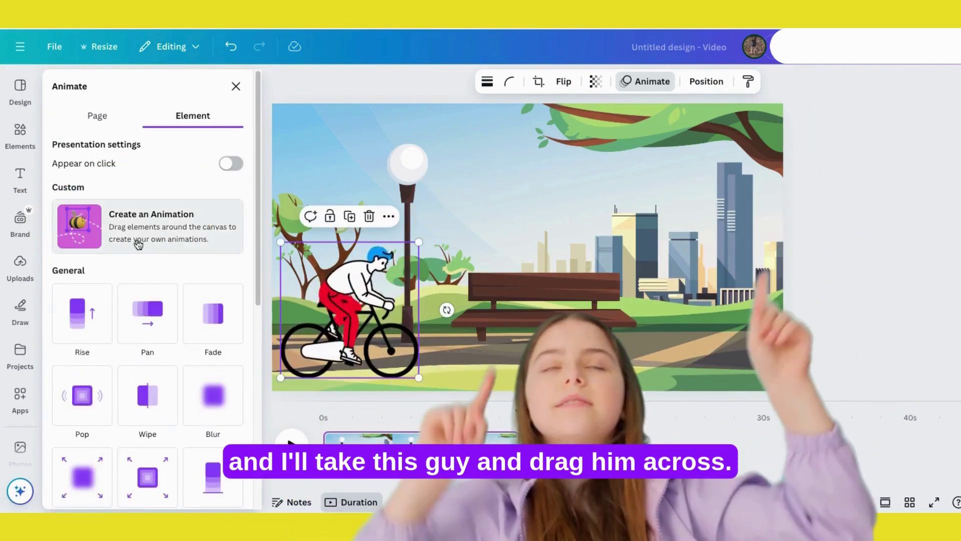
left_click(118, 229)
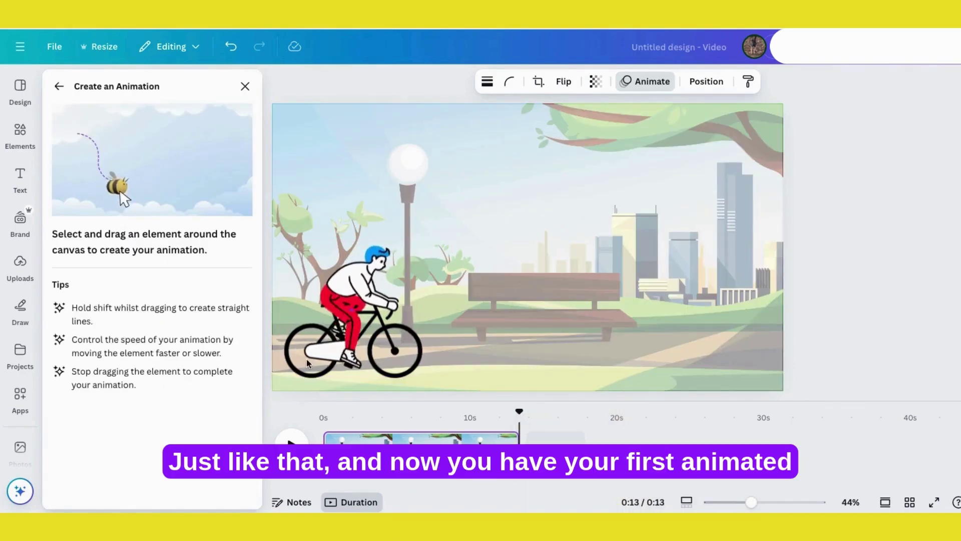
mouse_move(340, 363)
left_mouse_down()
mouse_move(784, 355)
mouse_move(765, 349)
left_mouse_up()
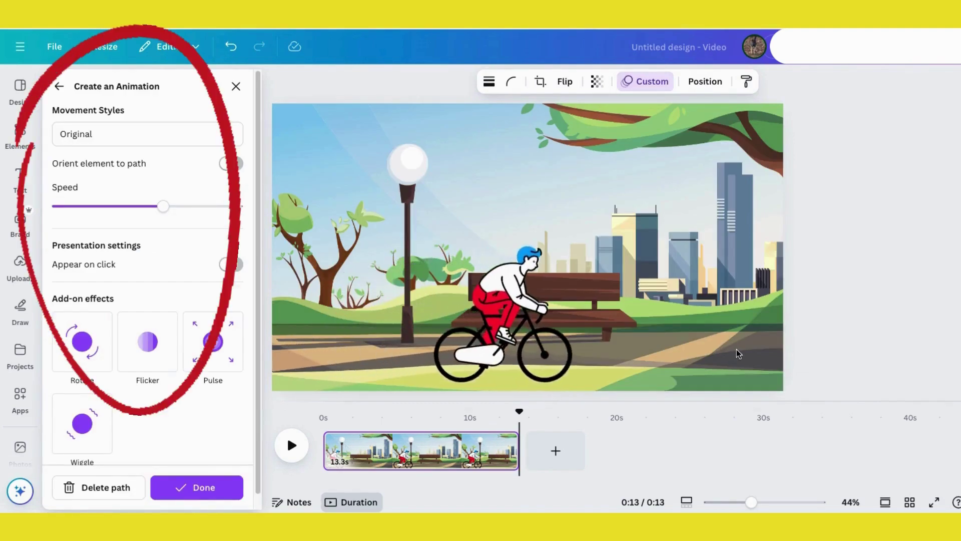
Set the cyclist animation's movement style to Steady, reduce its speed to roughly a fifth of the range, and finish the animation.
left_click(76, 134)
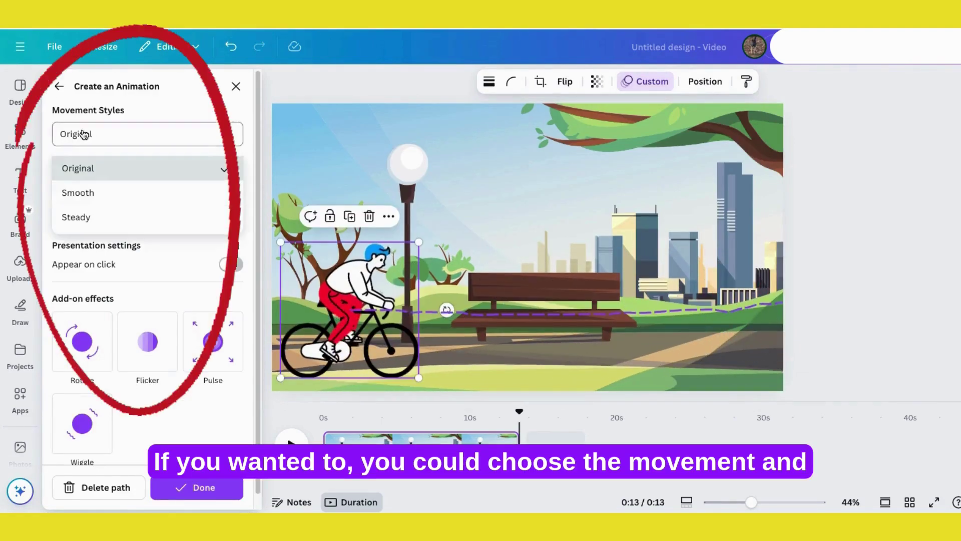
left_click(78, 195)
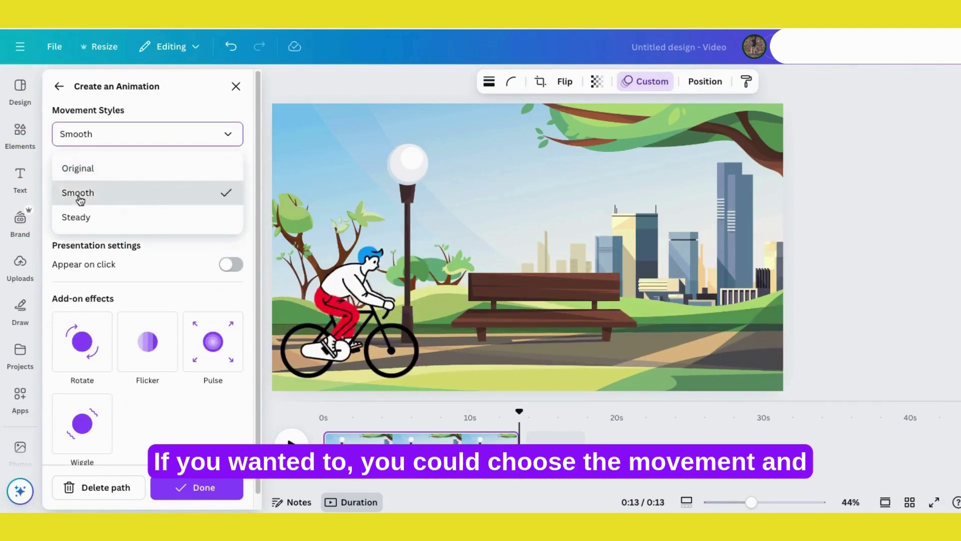
left_click(92, 140)
left_click(75, 217)
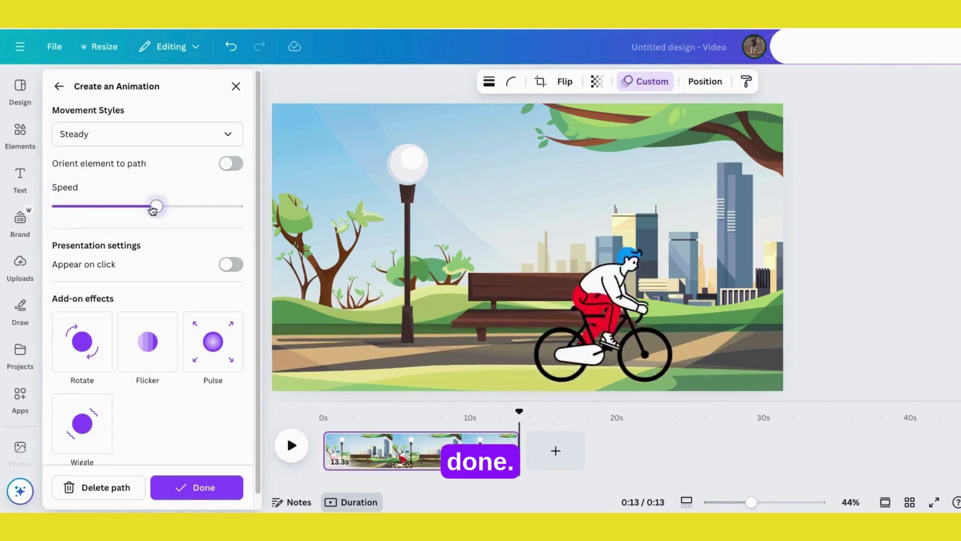
left_click_drag(163, 205, 88, 208)
scroll(170, 290, "down", 1)
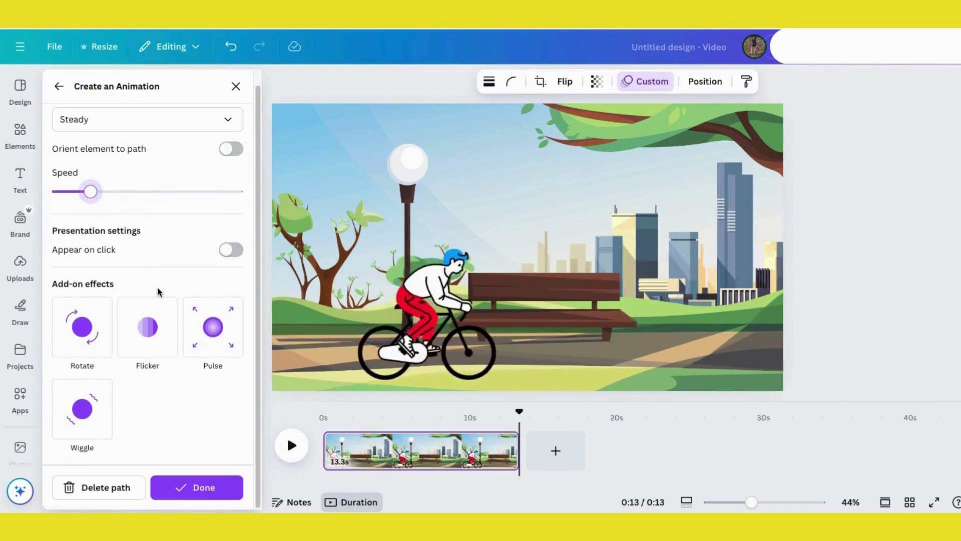
left_click(210, 499)
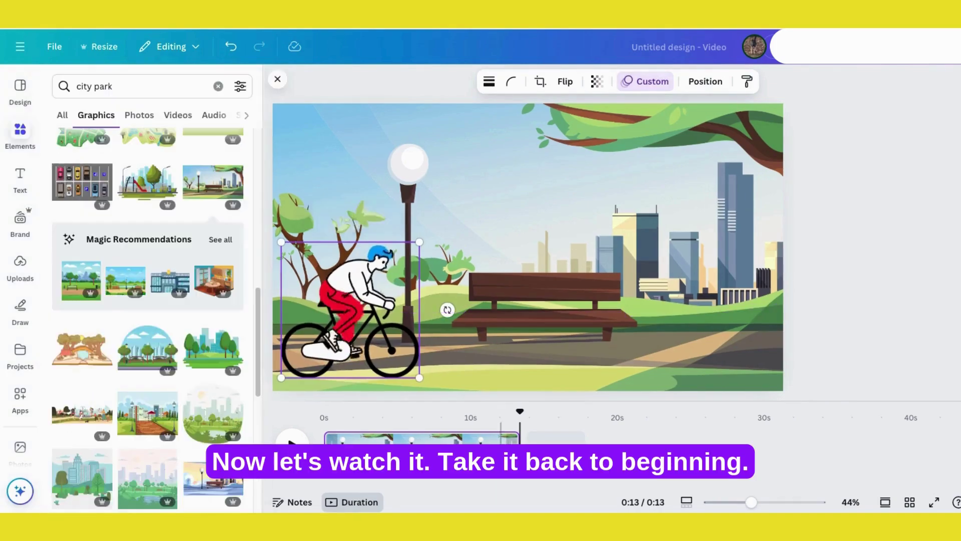
Return the playhead to the beginning of the timeline to preview the cyclist's ride.
left_click_drag(522, 410, 303, 417)
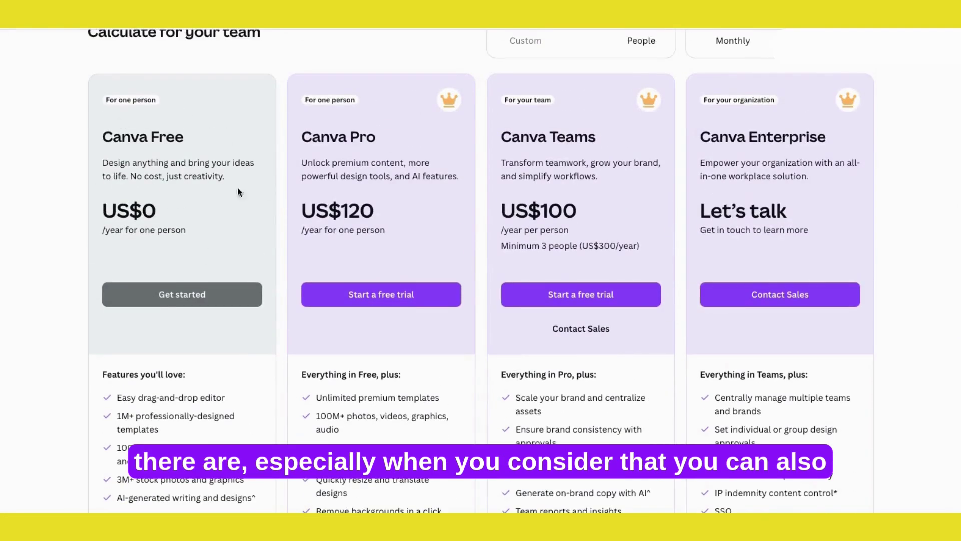
scroll(183, 243, "up", 6)
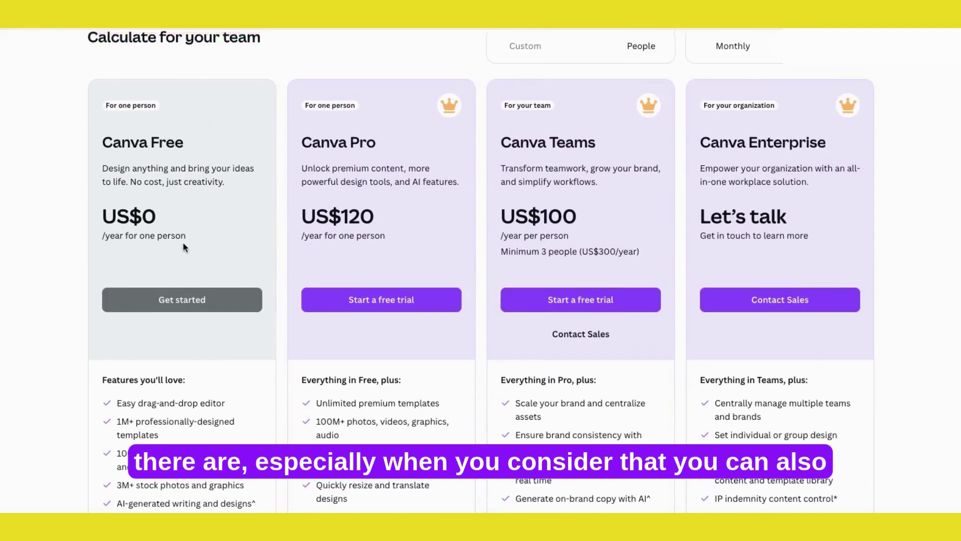